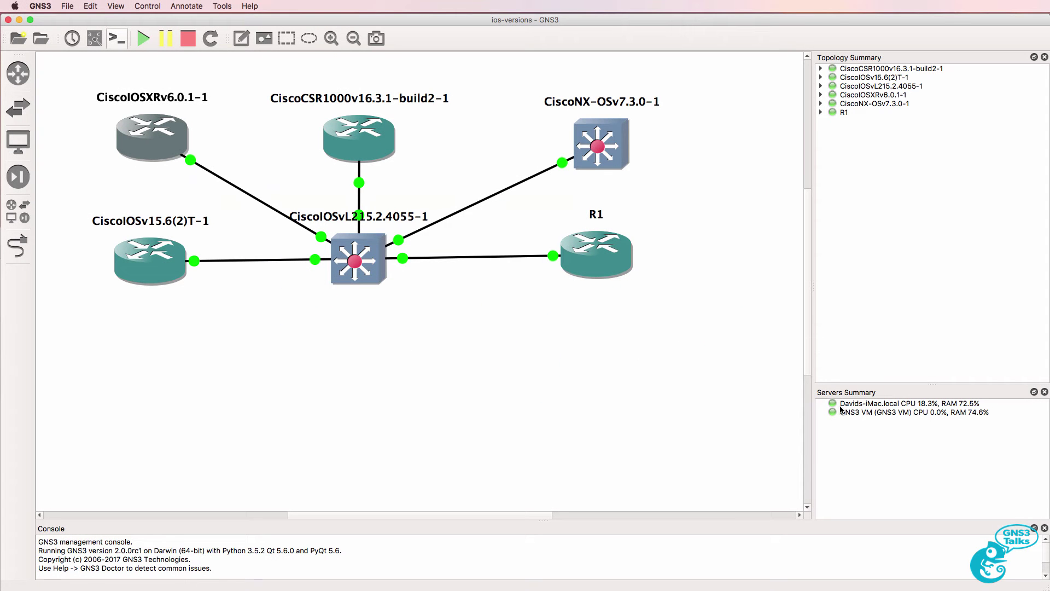
- Open a telnet console to the CiscoCSR1000v16.3.1-build2-1 router from its node menu
mouse_move(172, 158)
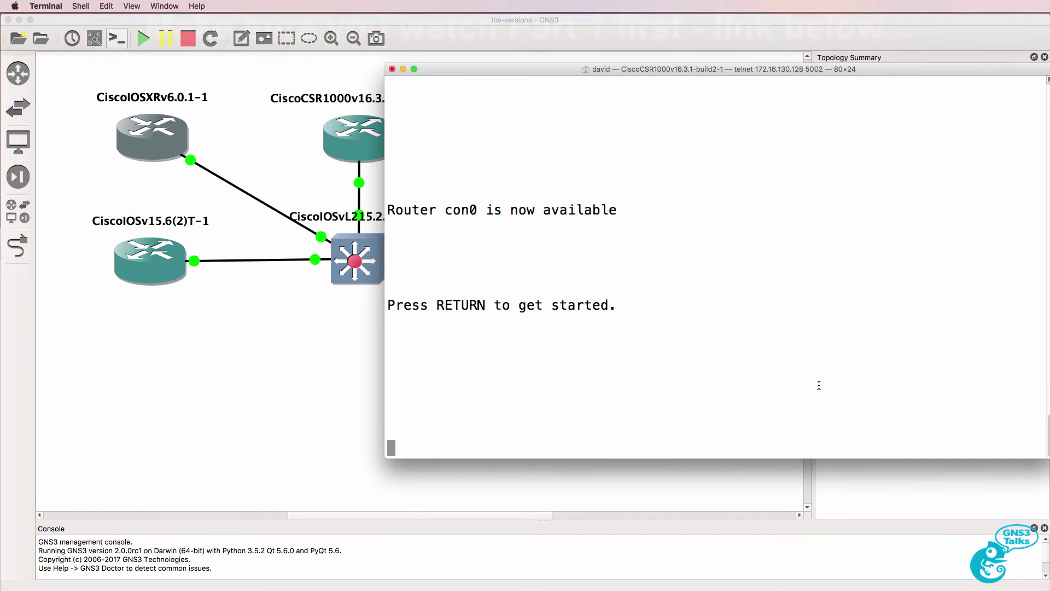
- Enter privileged mode on the CSR1000v and run show version
key("Return")
type("en")
key("Return")
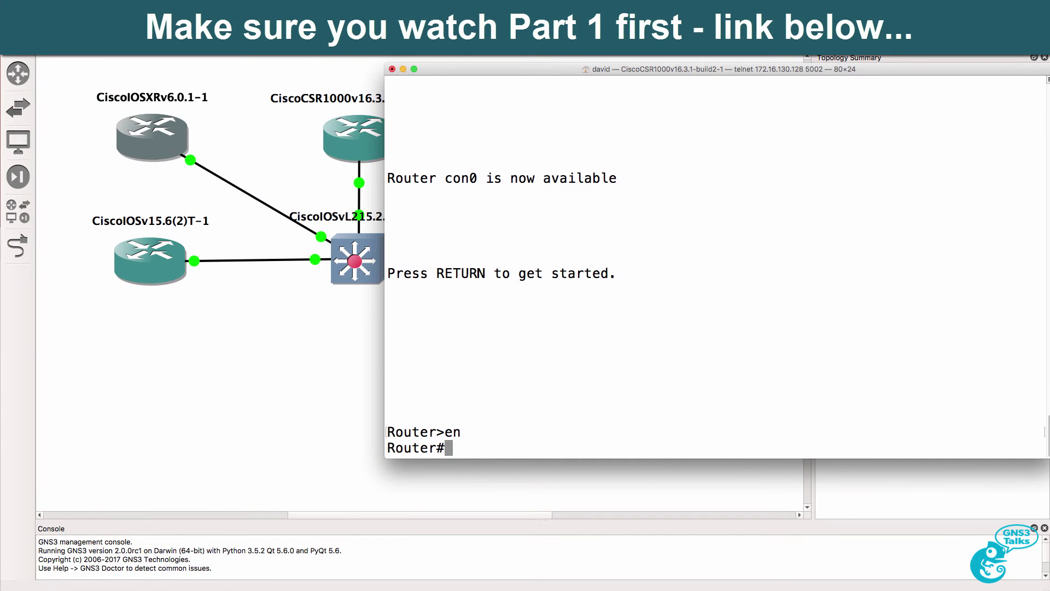
type("sh vers")
key("Tab")
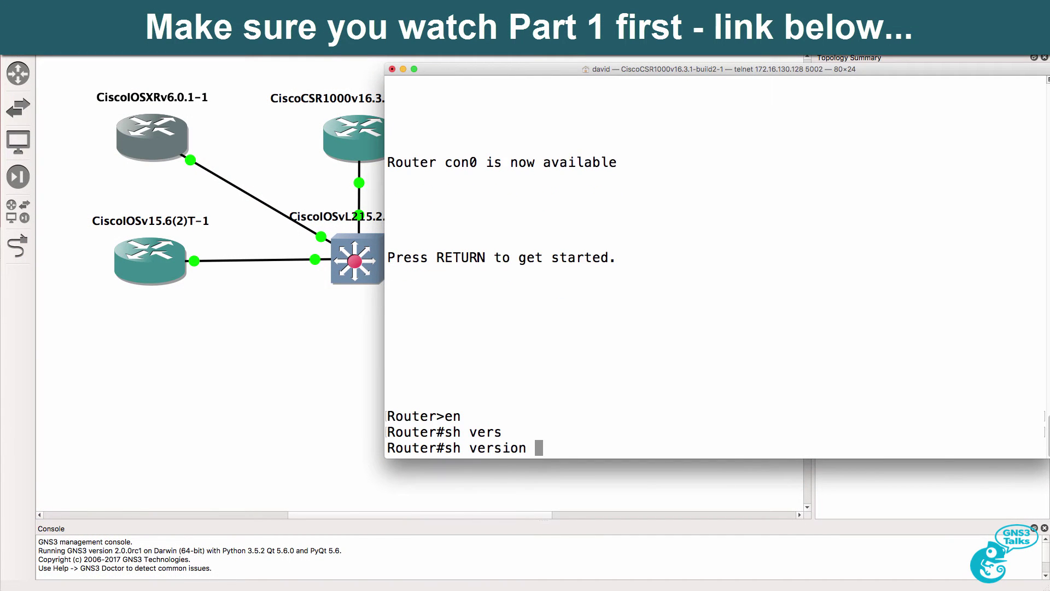
key("Return")
- Review the version output, highlighting CSR1000V Software, IOS-XE copyright and processor/memory lines
scroll(625, 194, "up", 5)
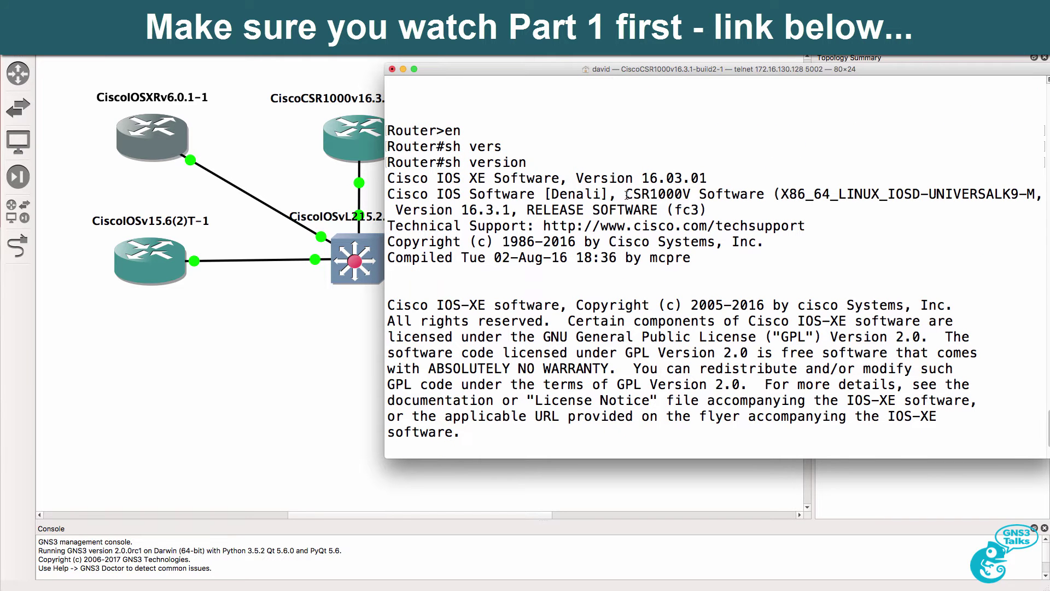
left_click_drag(625, 194, 764, 189)
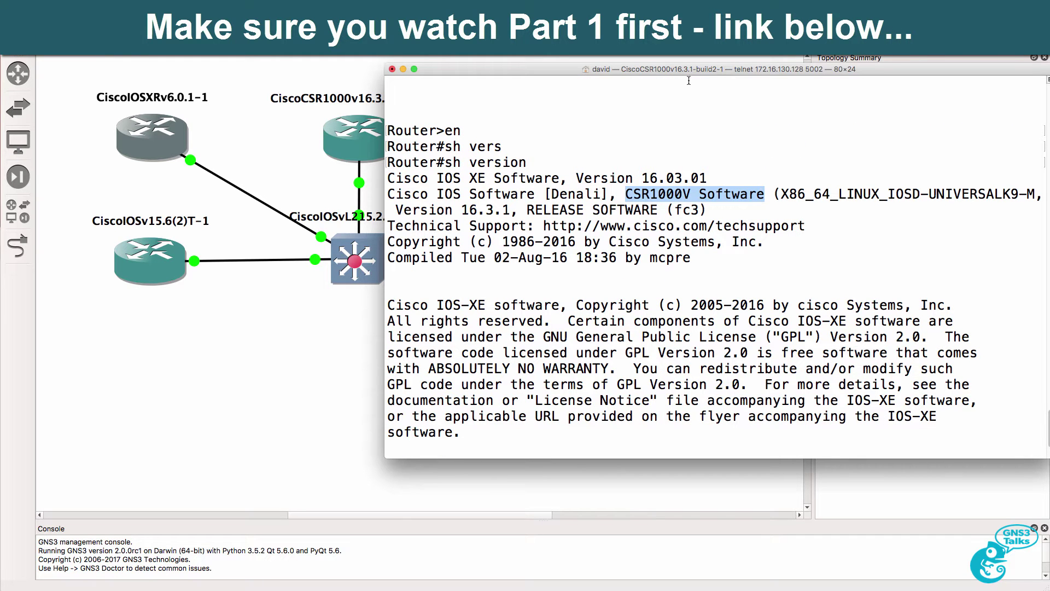
left_click_drag(687, 72, 663, 78)
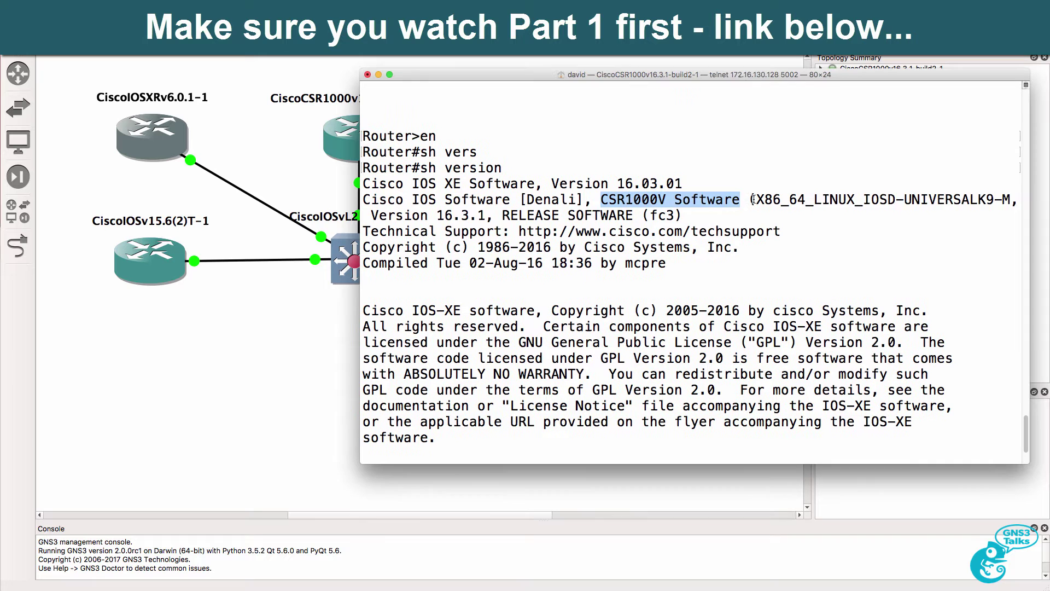
left_click_drag(756, 199, 699, 219)
scroll(693, 239, "down", 1)
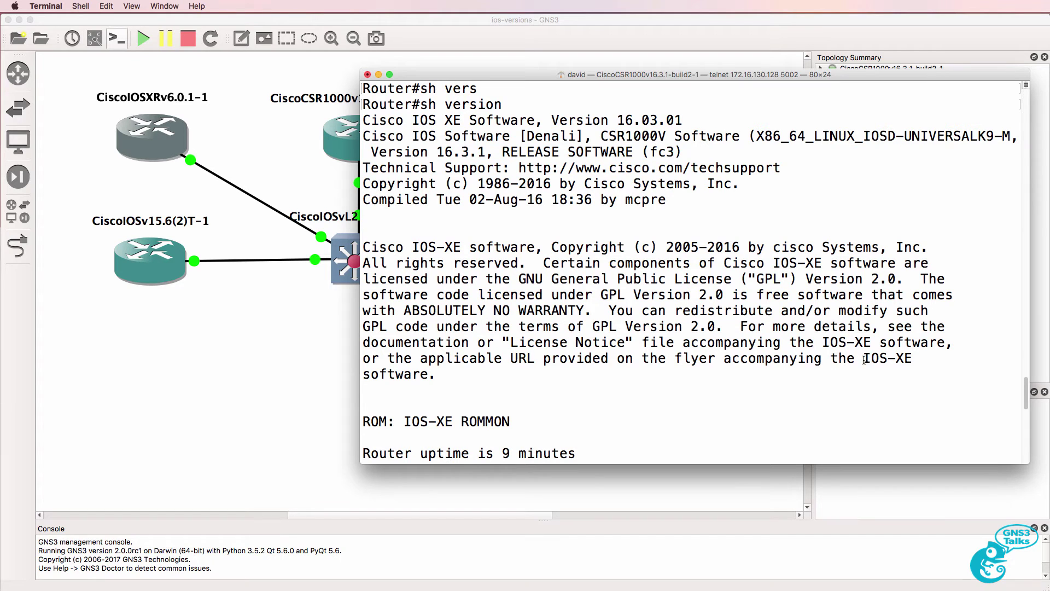
left_click_drag(867, 358, 924, 357)
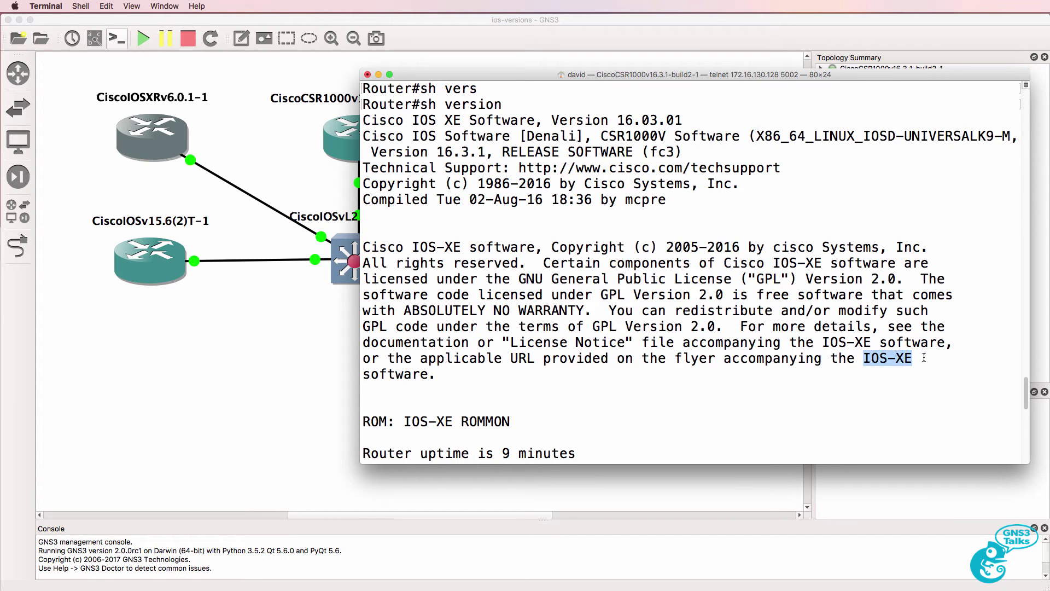
left_click_drag(725, 263, 840, 264)
scroll(777, 339, "down", 8)
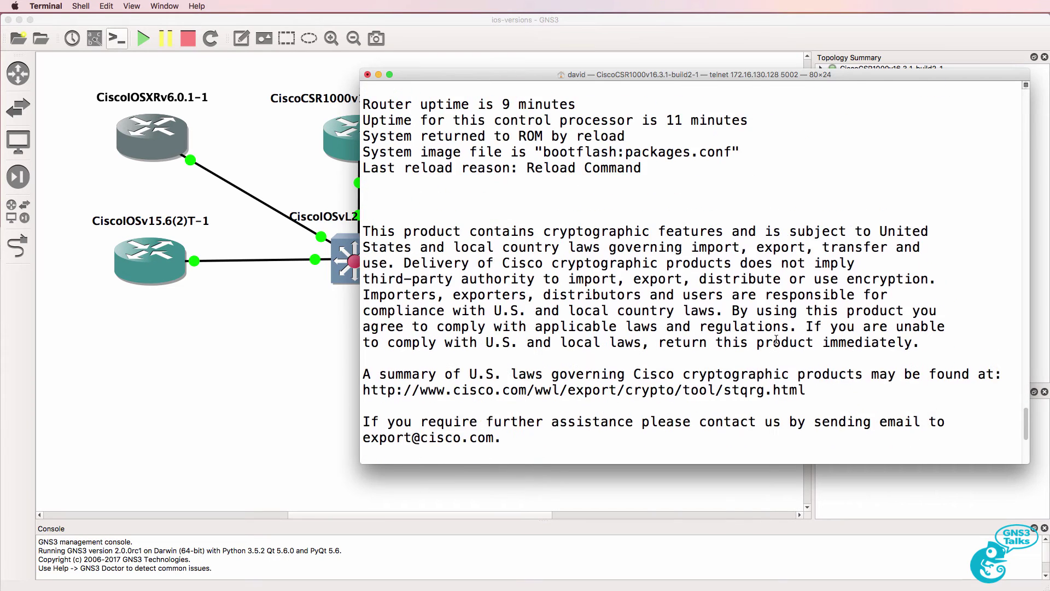
scroll(776, 339, "up", 8)
left_click_drag(362, 136, 700, 135)
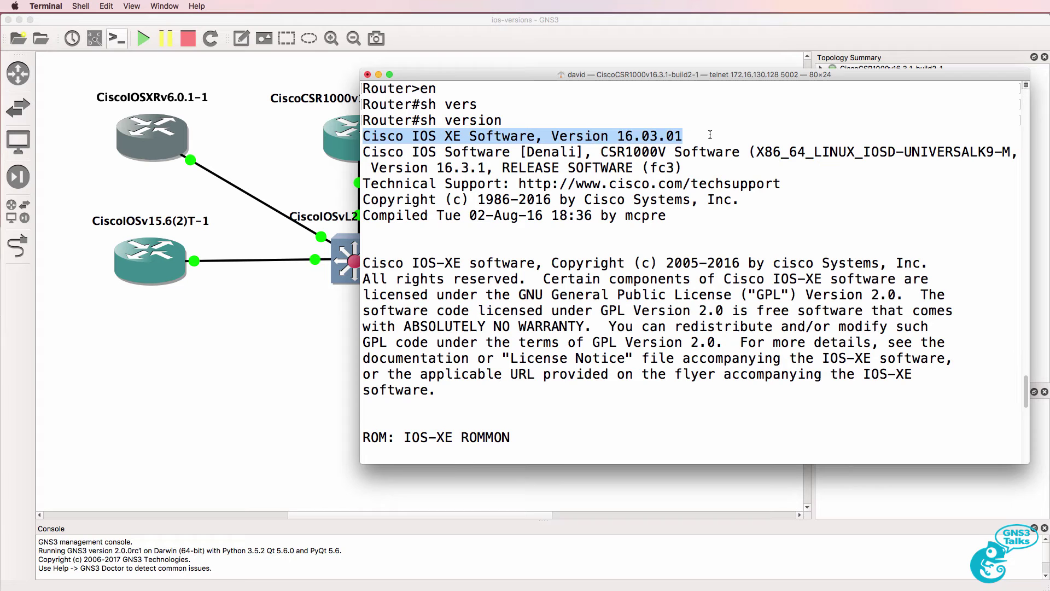
scroll(453, 260, "down", 8)
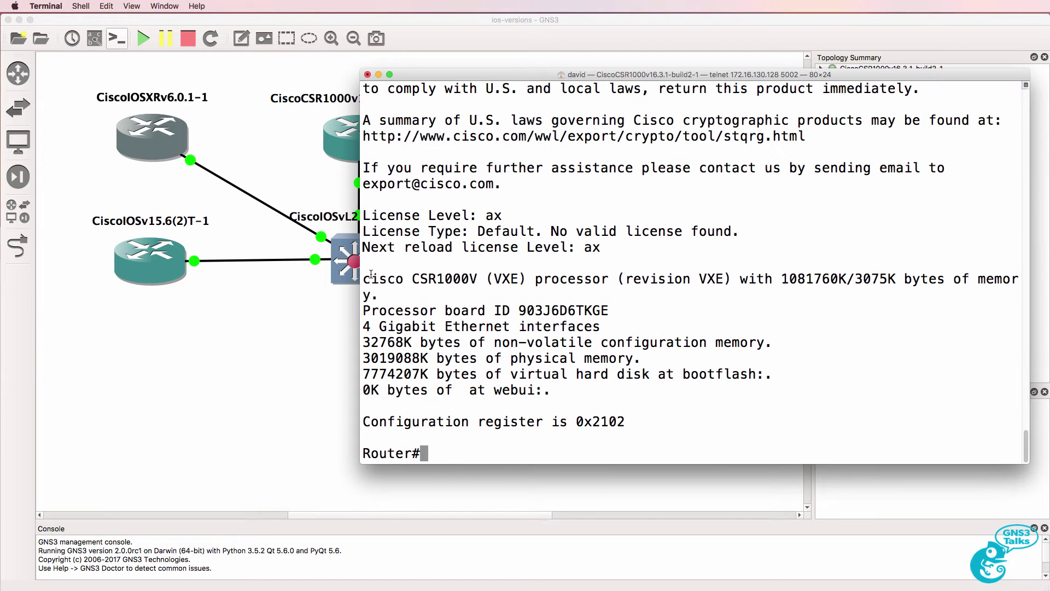
left_click_drag(365, 279, 547, 292)
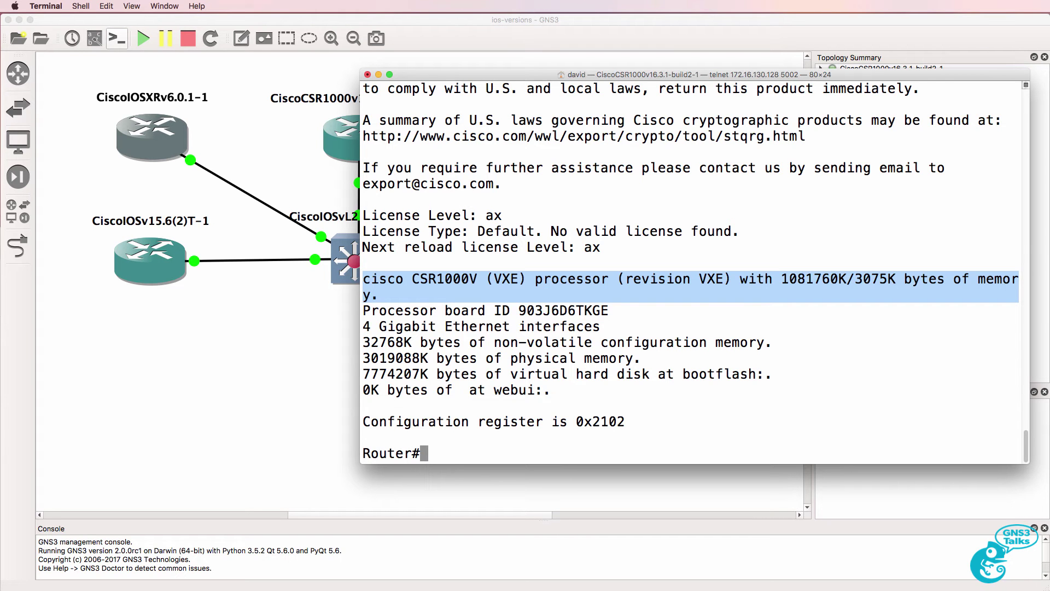
- Page through the running configuration, then enter and leave global configuration mode
type("sh run")
key("Return")
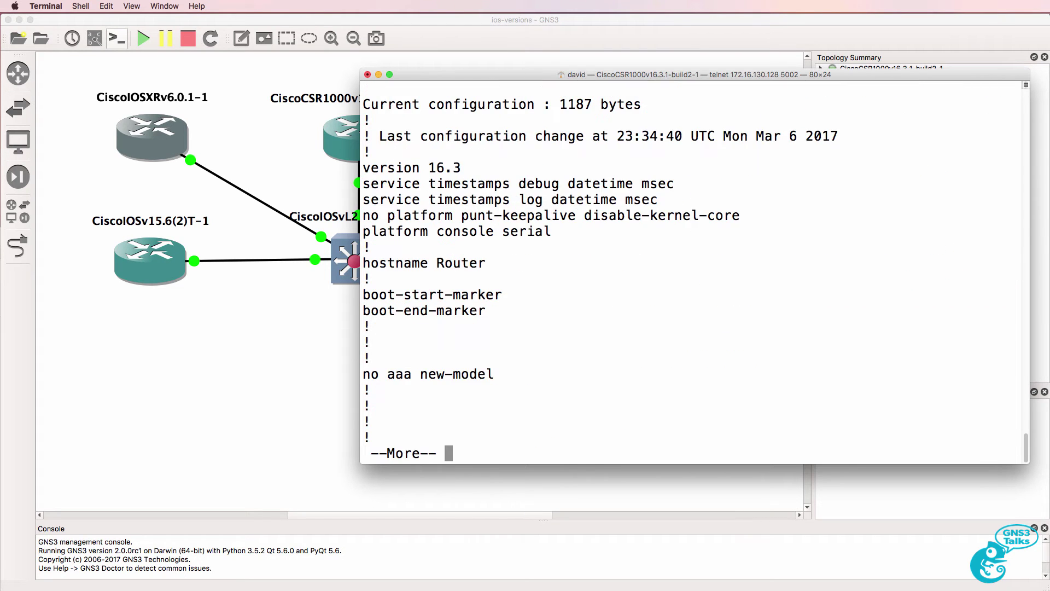
key("space")
key("space")
key("space")
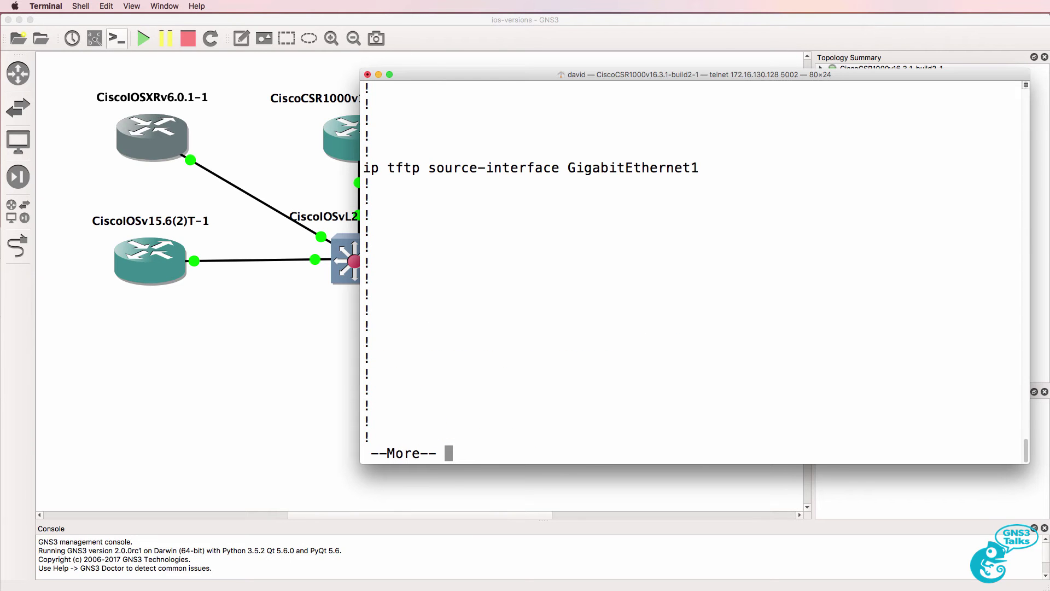
key("space")
key("space")
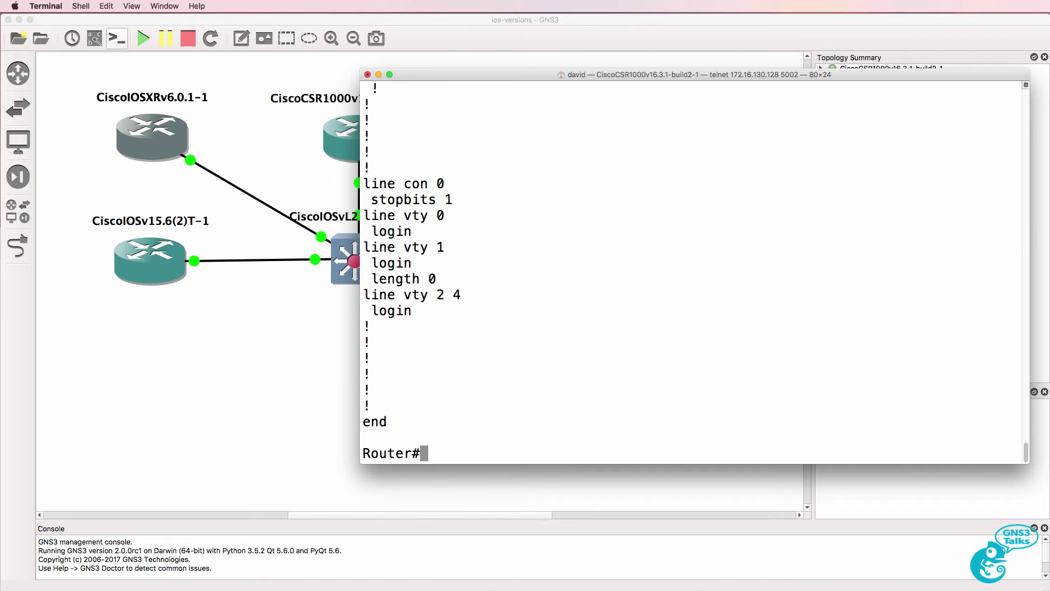
type("conf t")
key("Return")
type("end")
key("Return")
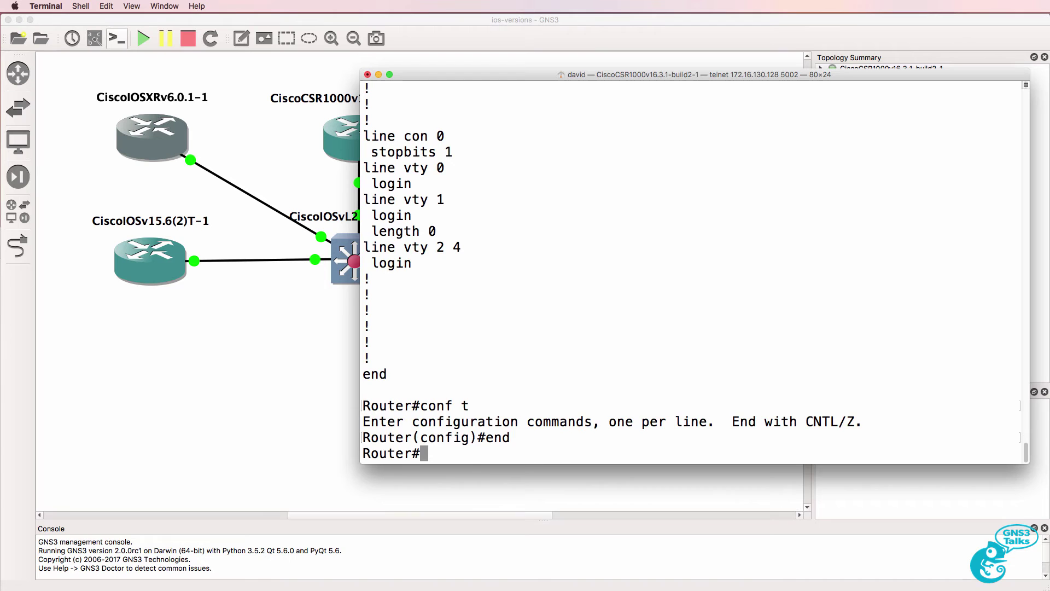
- Open the CiscoIOSv15.6(2)T-1 console and decline the initial configuration dialog
left_click(133, 333)
right_click(150, 252)
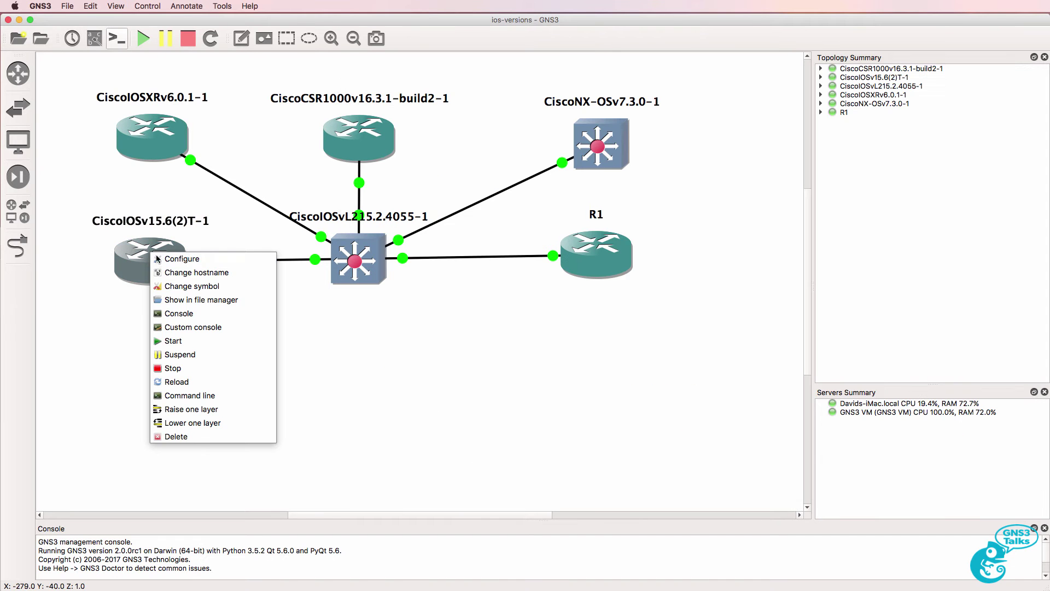
left_click(192, 314)
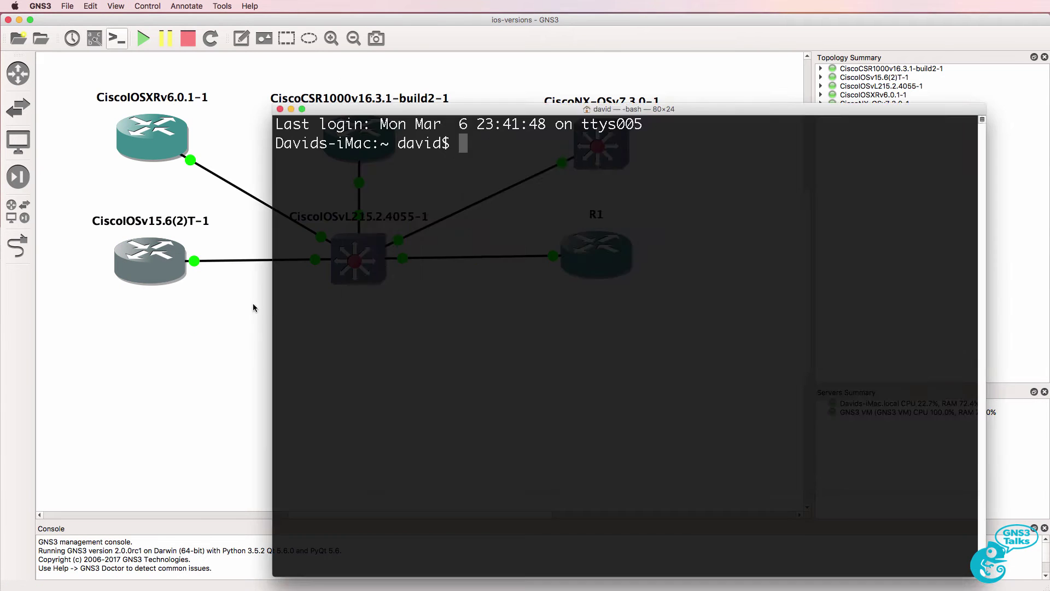
key("Return")
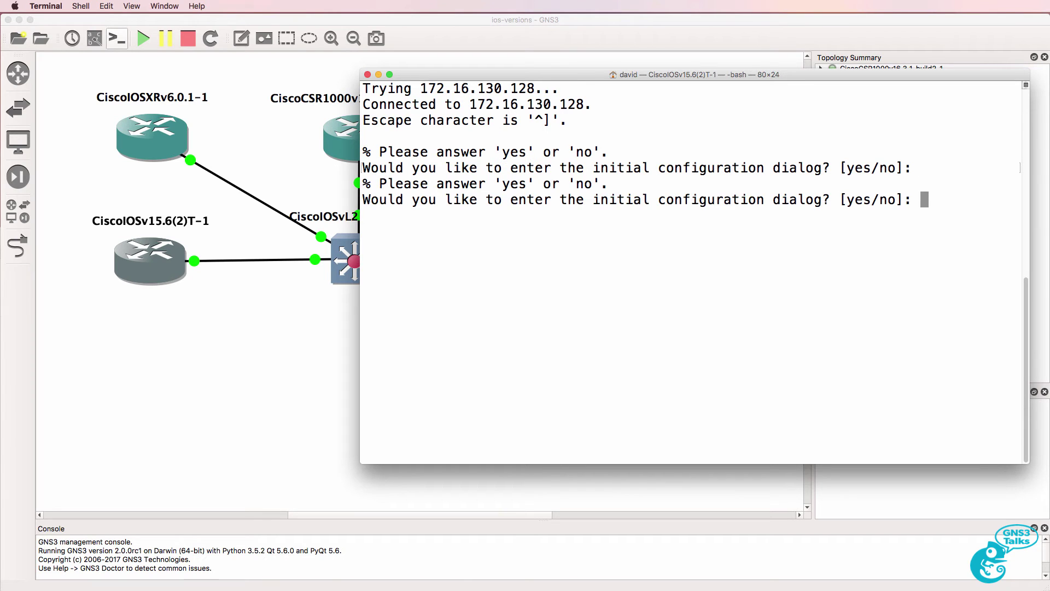
type("no")
key("Return")
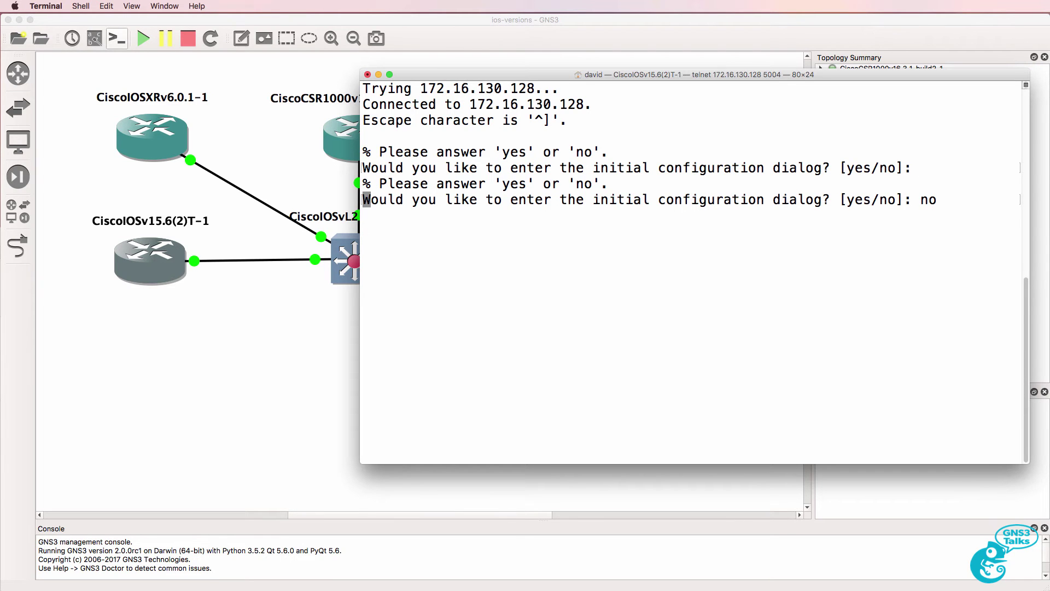
- Enter privileged mode and run show version on the IOSv router
type("en")
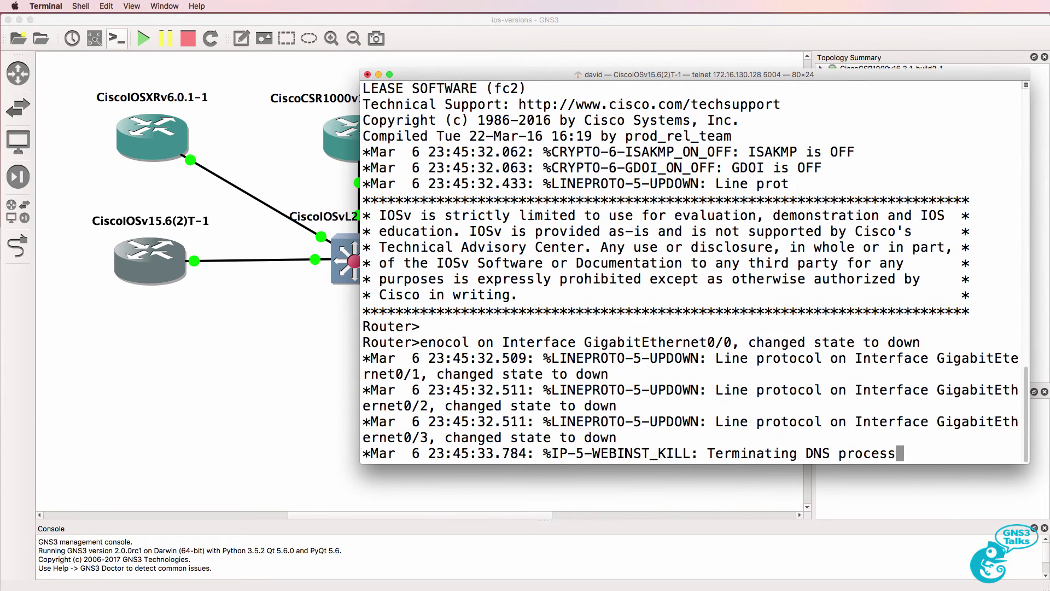
key("Return")
type("show version")
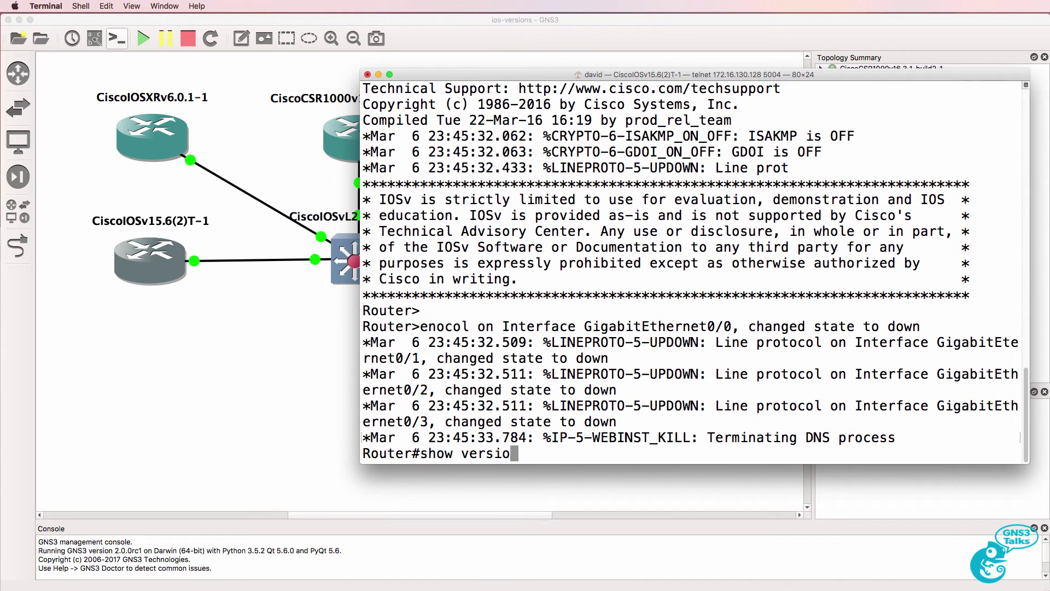
key("Return")
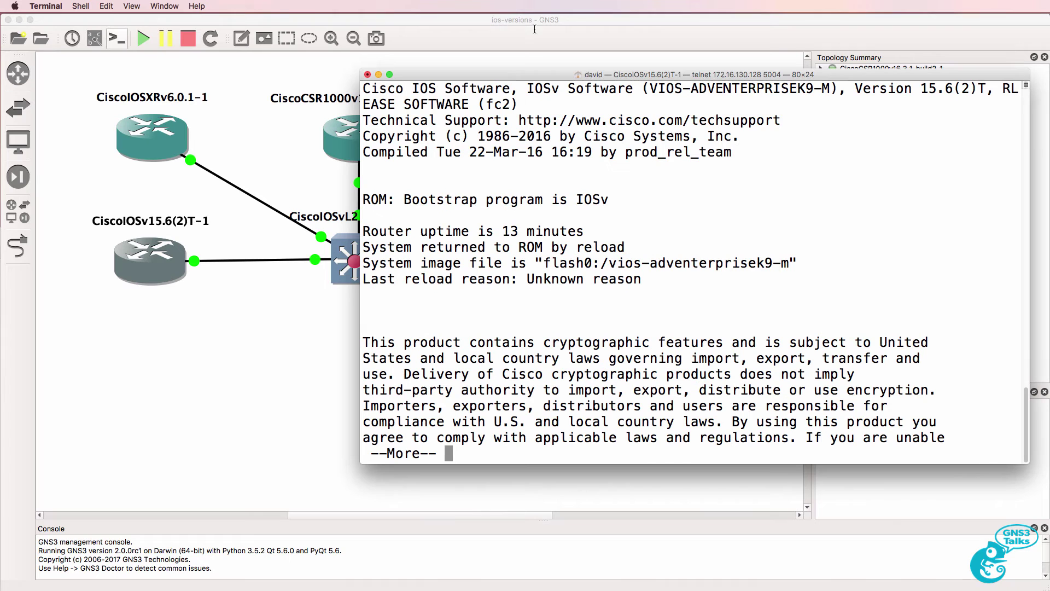
- Review the output, highlighting the IOSv Version 15.6(2)T line and platform name
left_click_drag(520, 89, 989, 96)
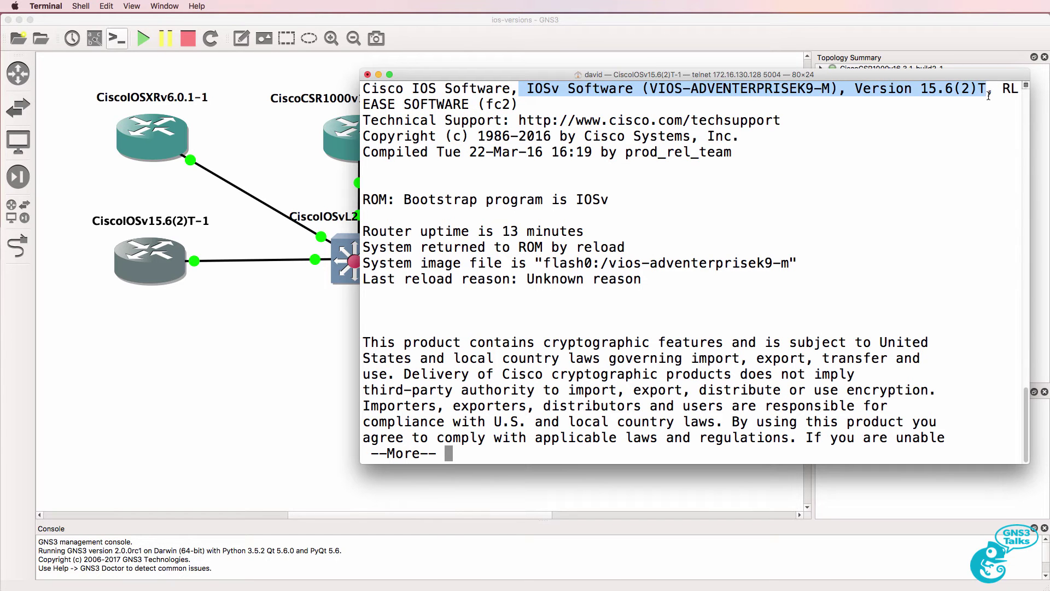
triple_click(989, 96)
scroll(471, 140, "up", 1)
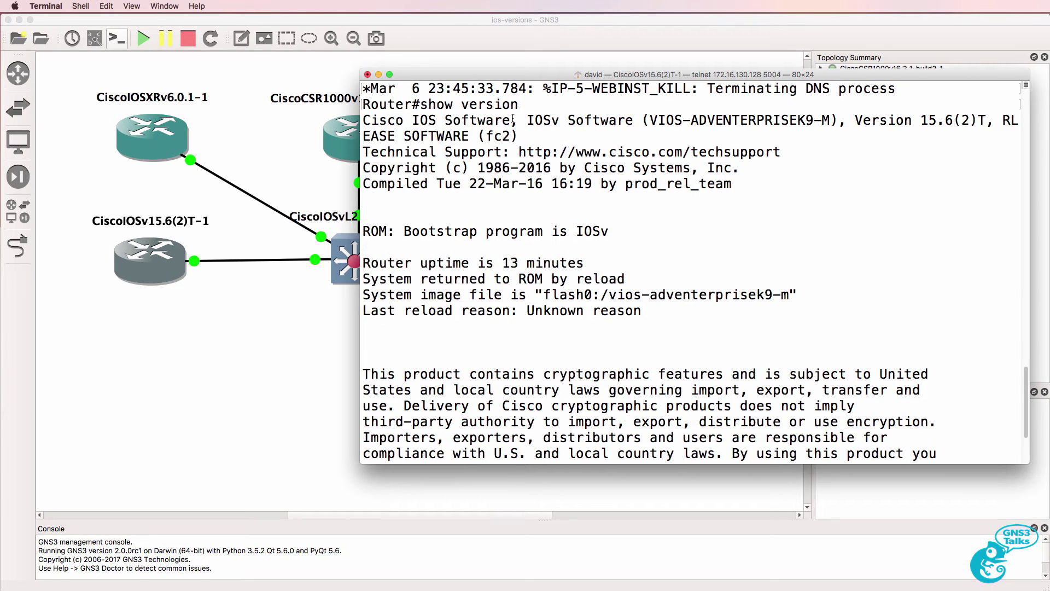
left_click_drag(510, 120, 298, 126)
key("space")
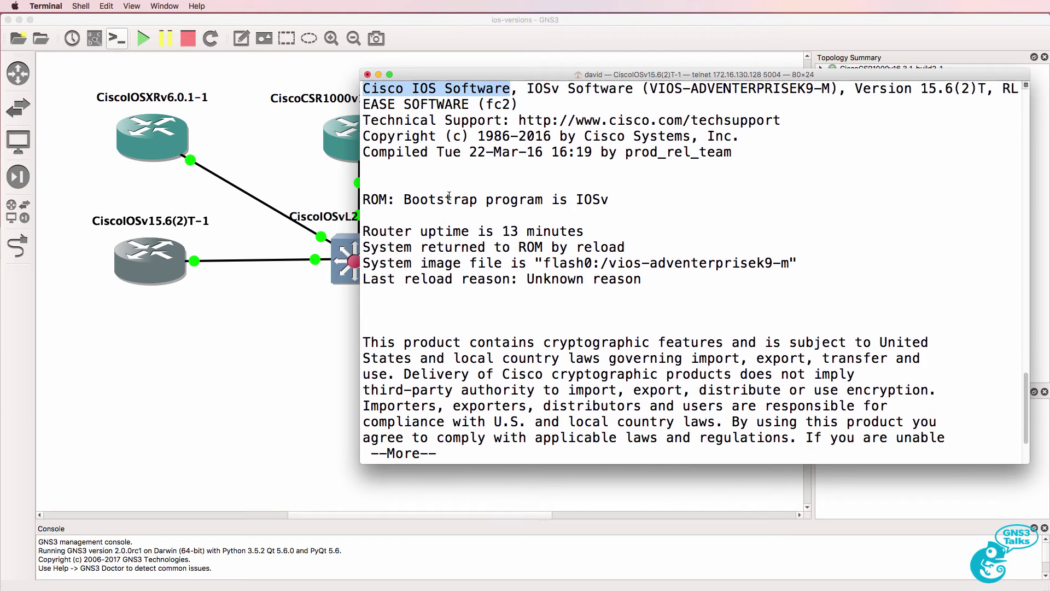
left_click_drag(443, 229, 350, 229)
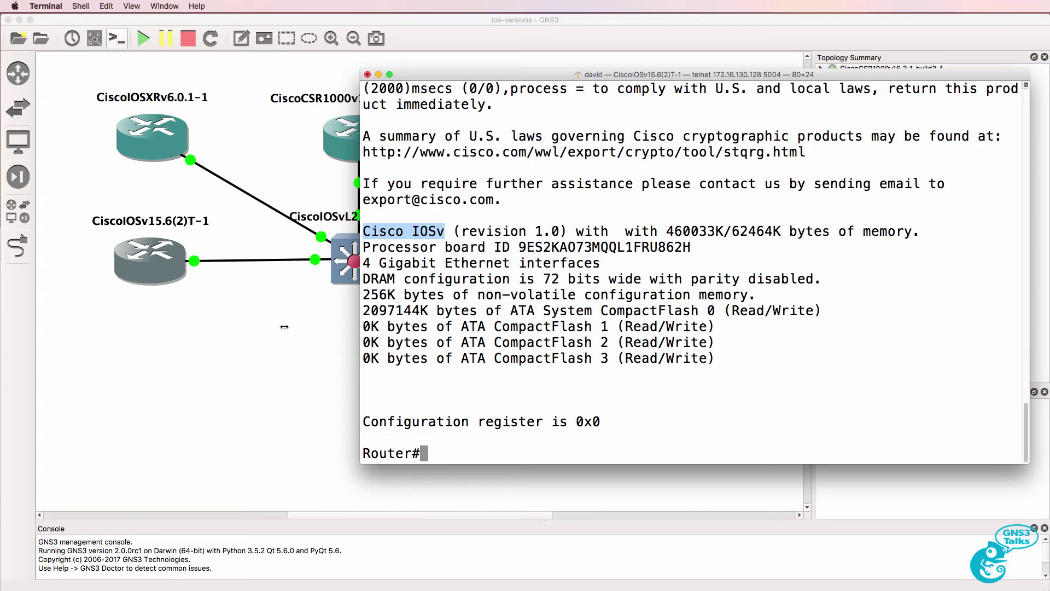
- Open the CiscoIOSvL215.2.4055-1 switch console and enter privileged mode
left_click(285, 326)
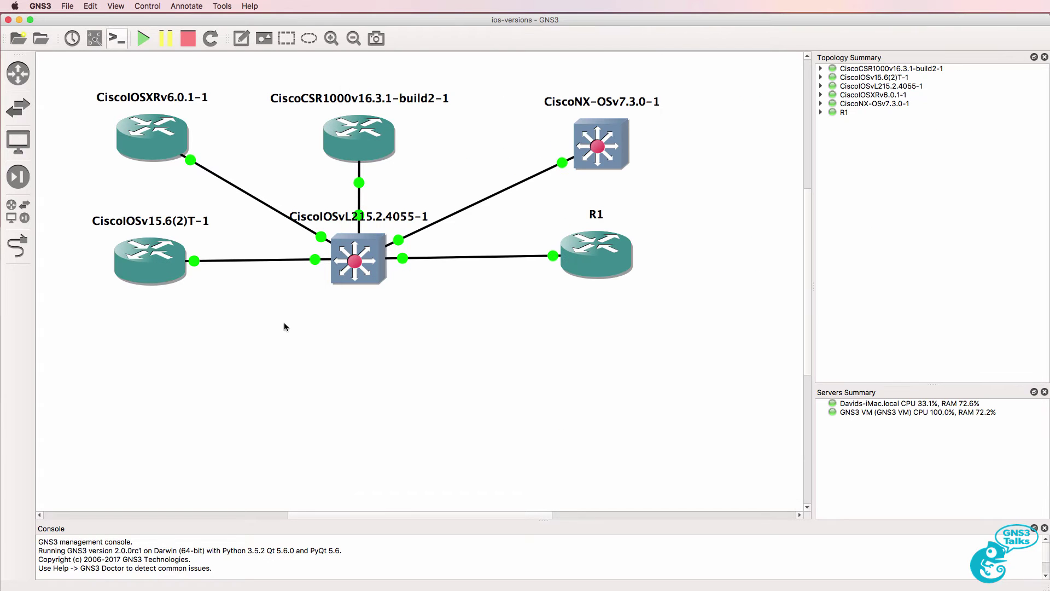
right_click(376, 263)
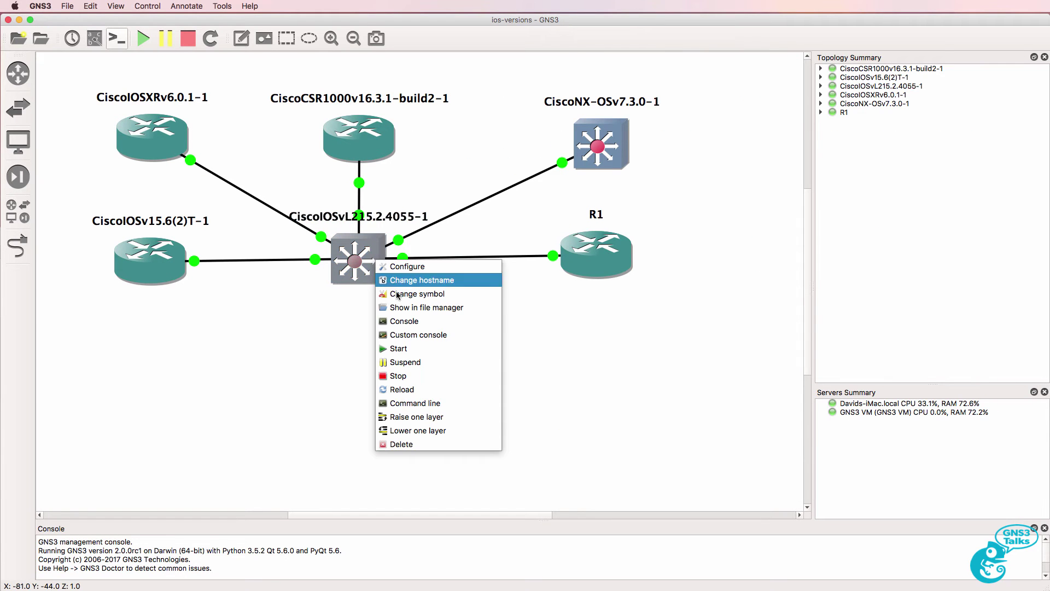
left_click(412, 323)
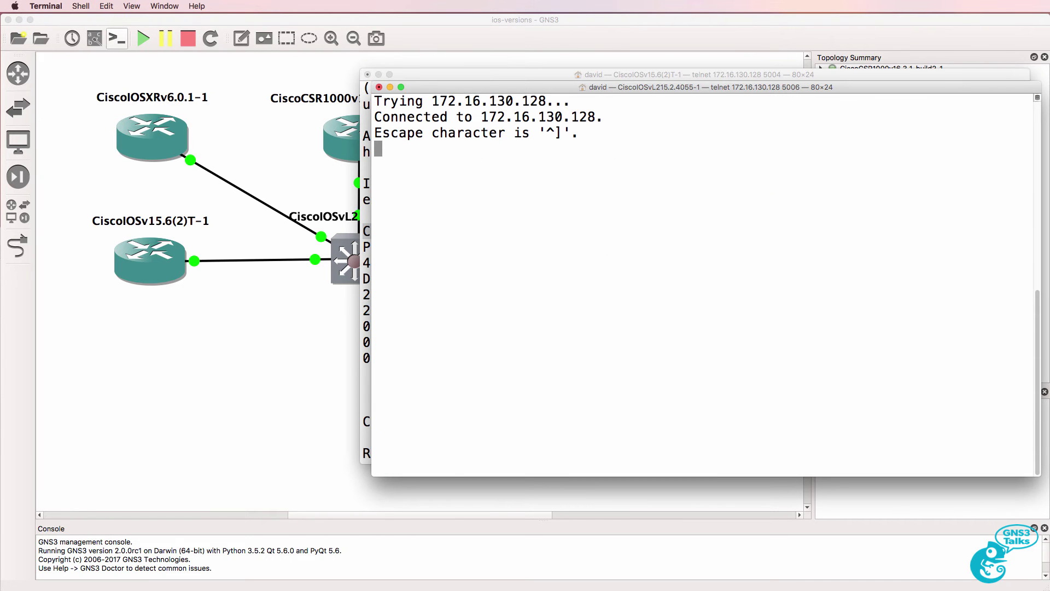
key("Return")
type("en")
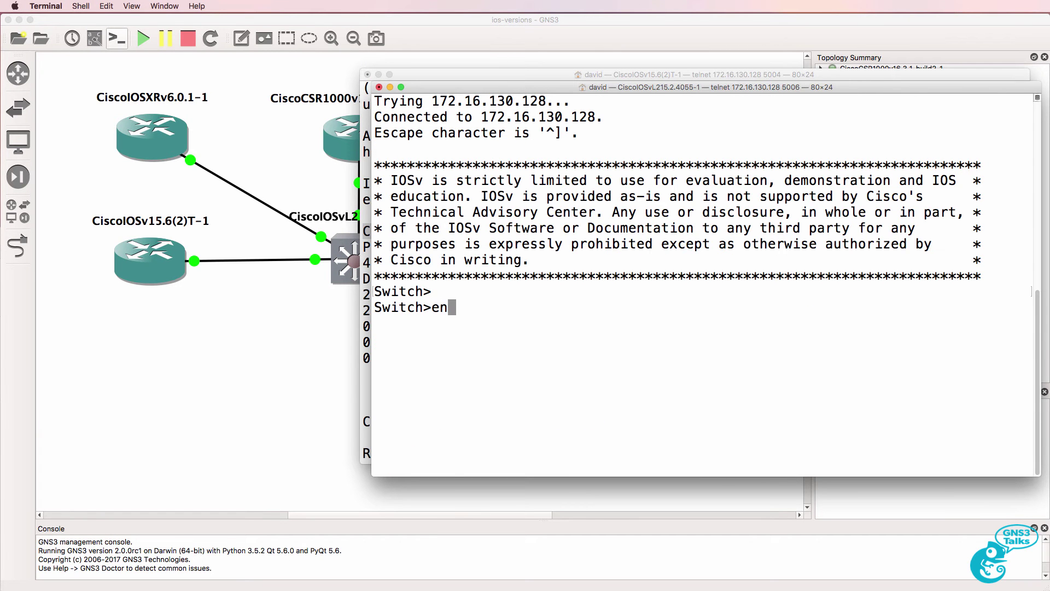
key("Return")
- Run show version, highlighting the vios_l2-ADVENTERPRISEK9-M image and flash0 image path
type("sh version")
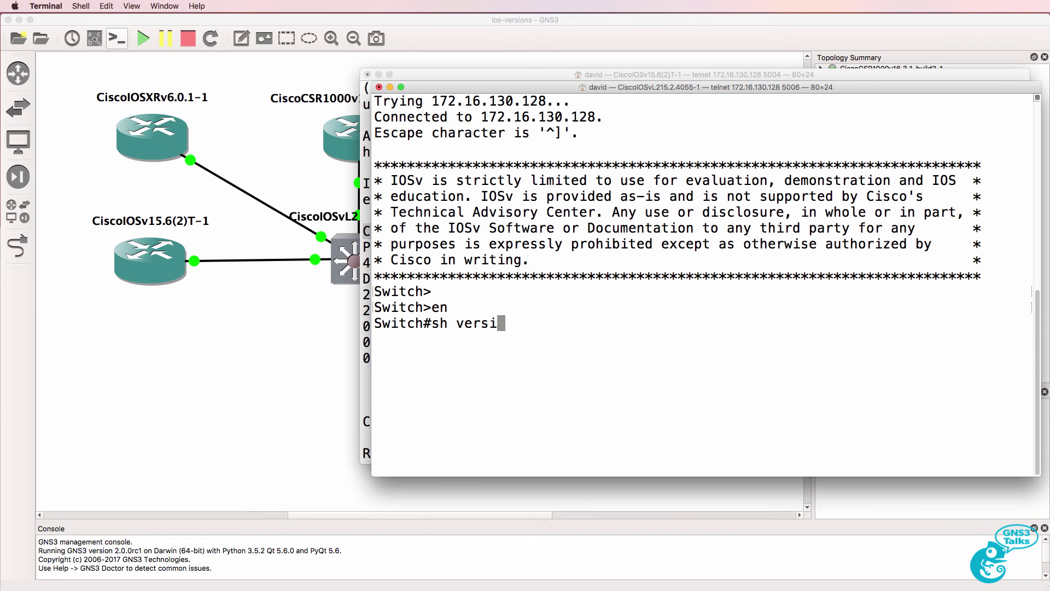
key("Return")
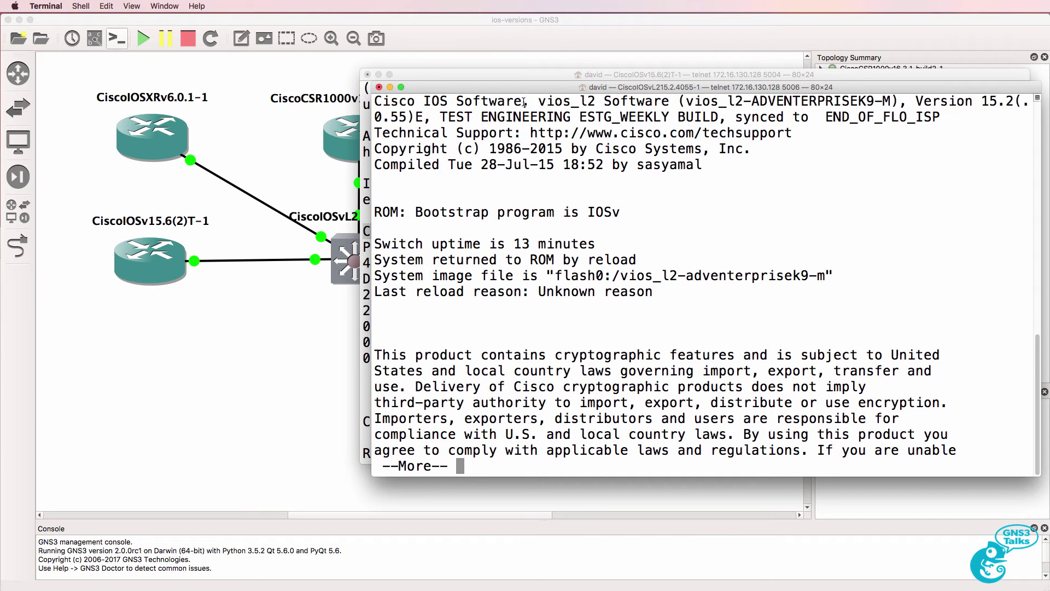
left_click_drag(522, 101, 378, 107)
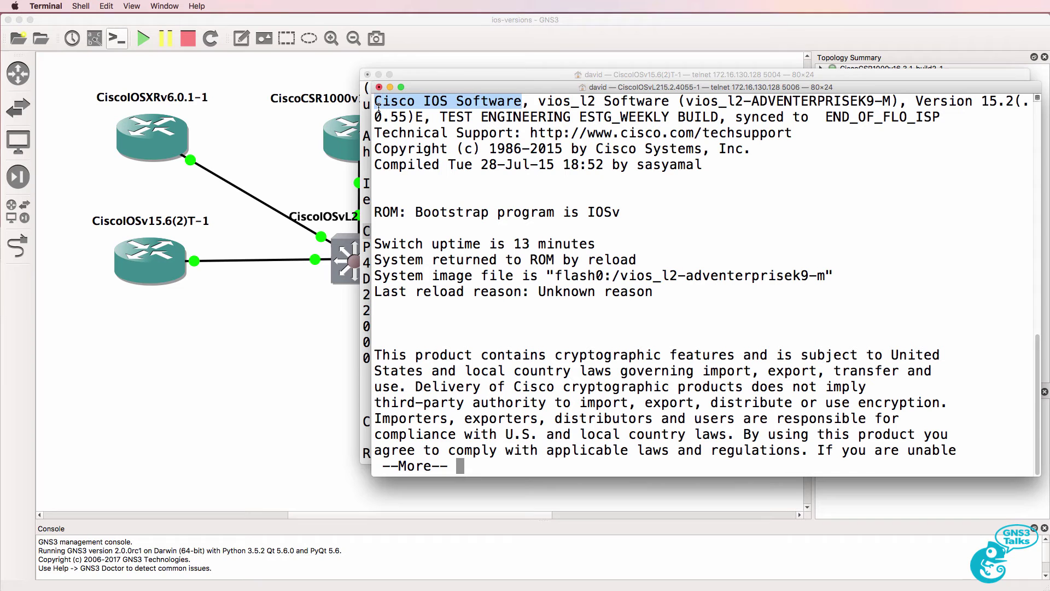
left_click_drag(687, 101, 899, 95)
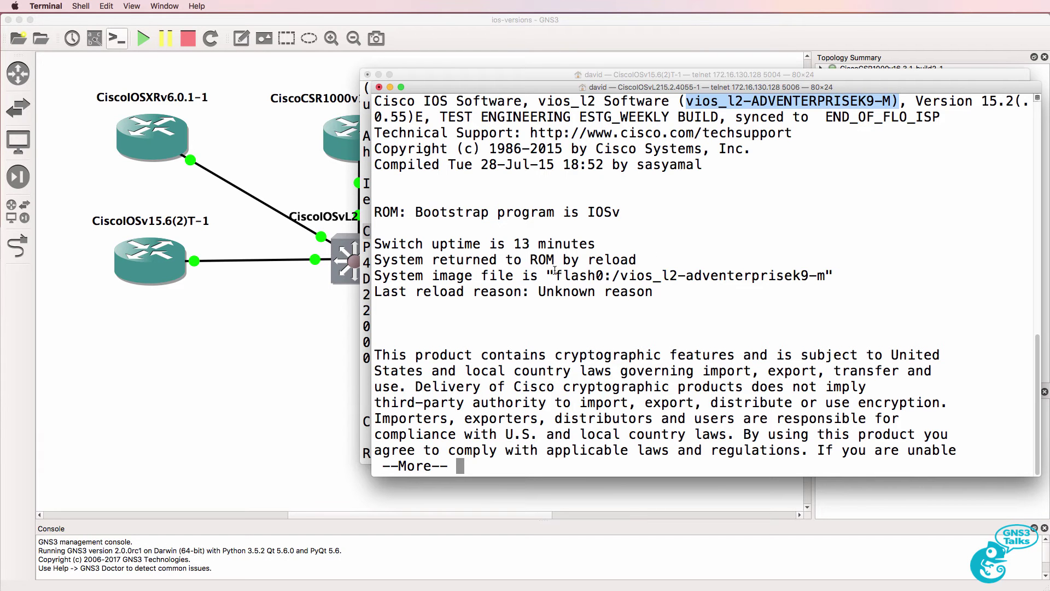
left_click_drag(555, 270, 842, 273)
key("space")
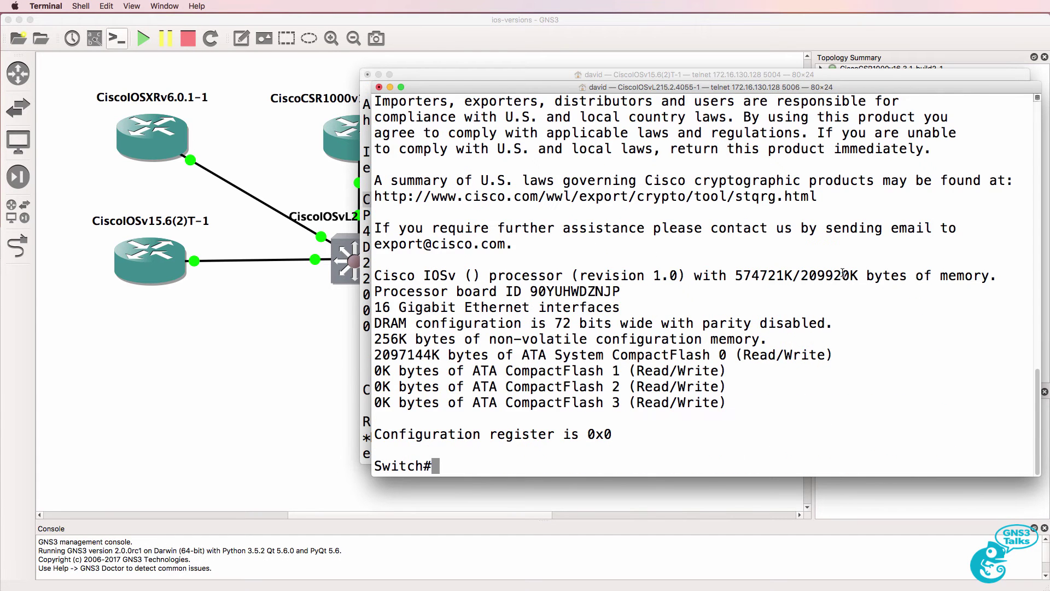
left_click_drag(460, 272, 332, 271)
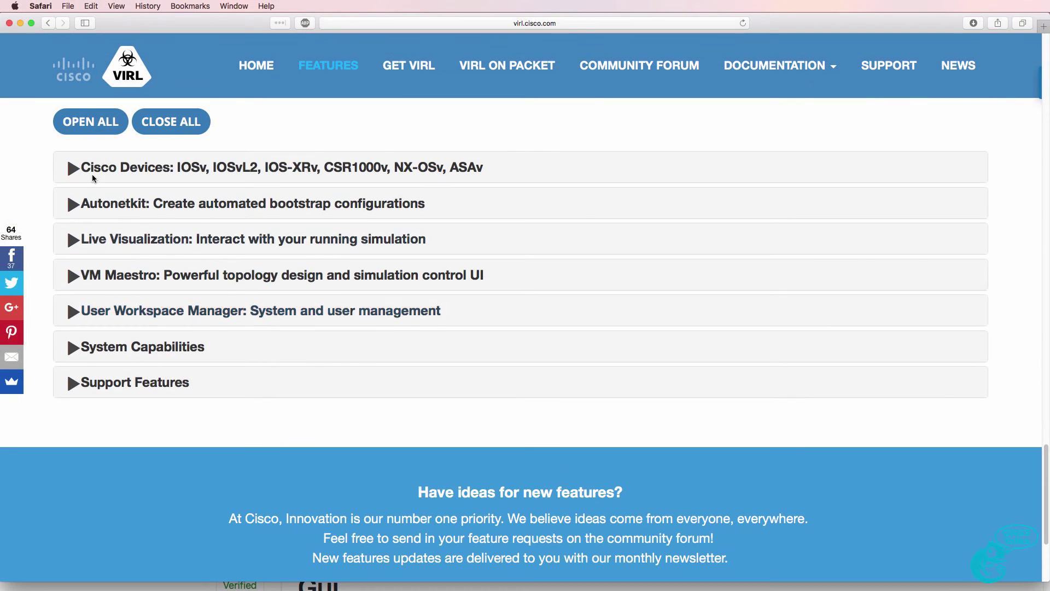
- Expand Cisco Devices and review the IOSv, IOSvL2, CSR1000v, IOS-XRv and NX-OSv feature headings
left_click(93, 177)
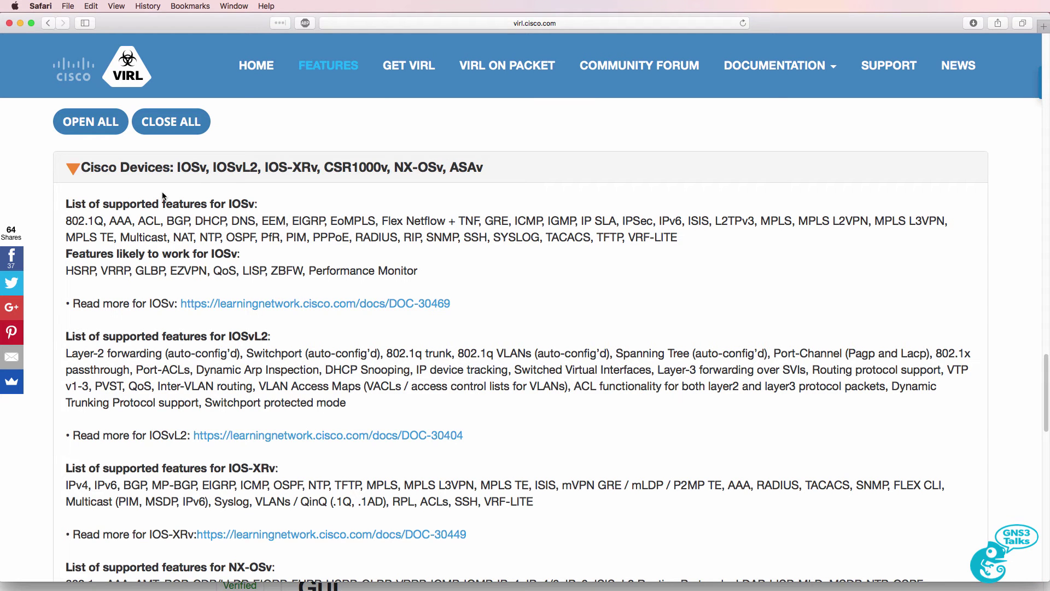
left_click_drag(66, 204, 313, 204)
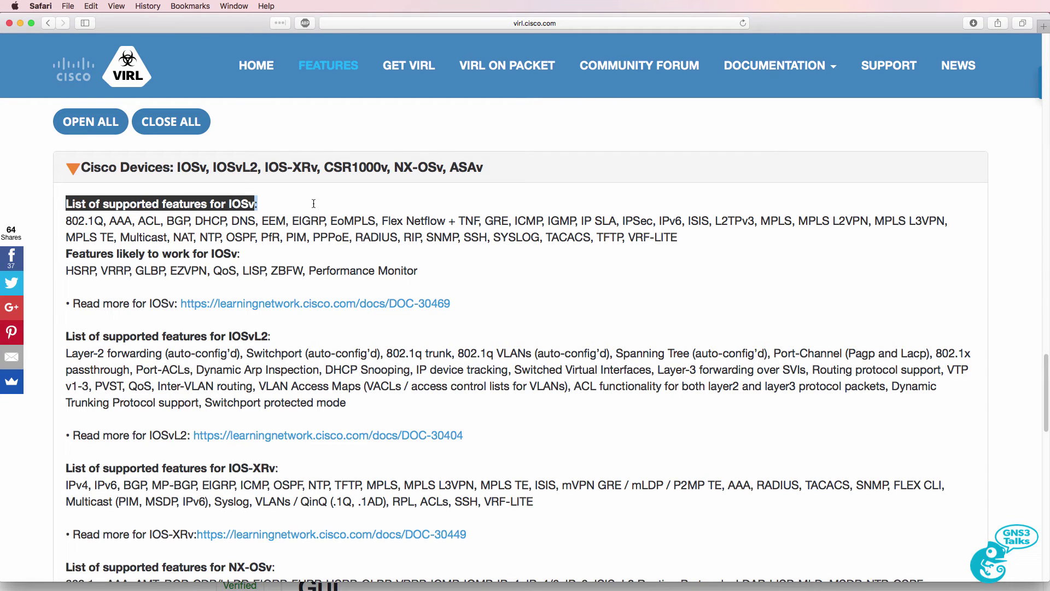
left_click_drag(66, 336, 329, 342)
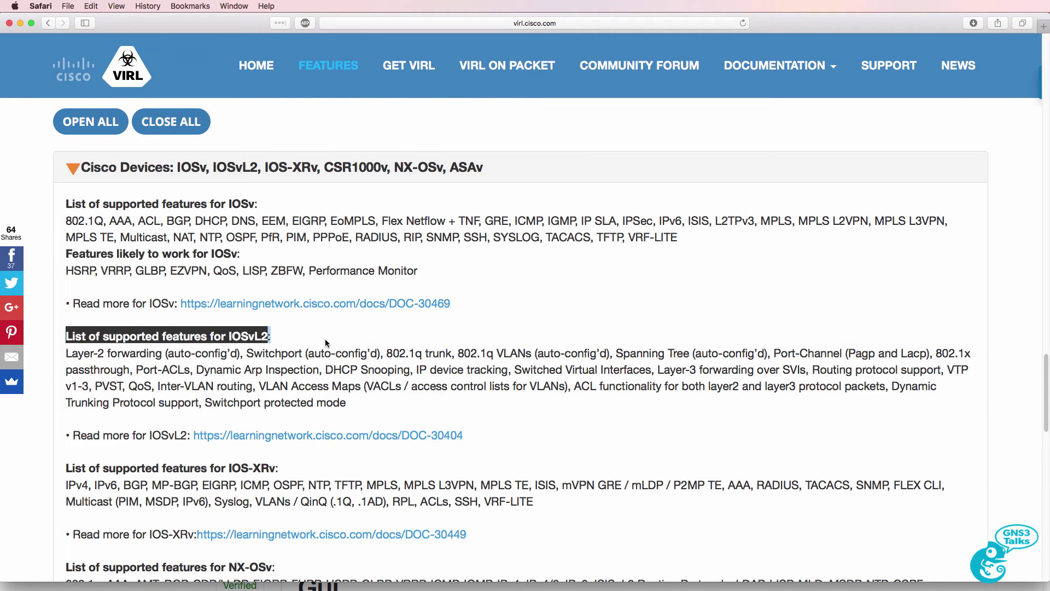
scroll(325, 342, "down", 10)
left_click_drag(283, 391, 63, 387)
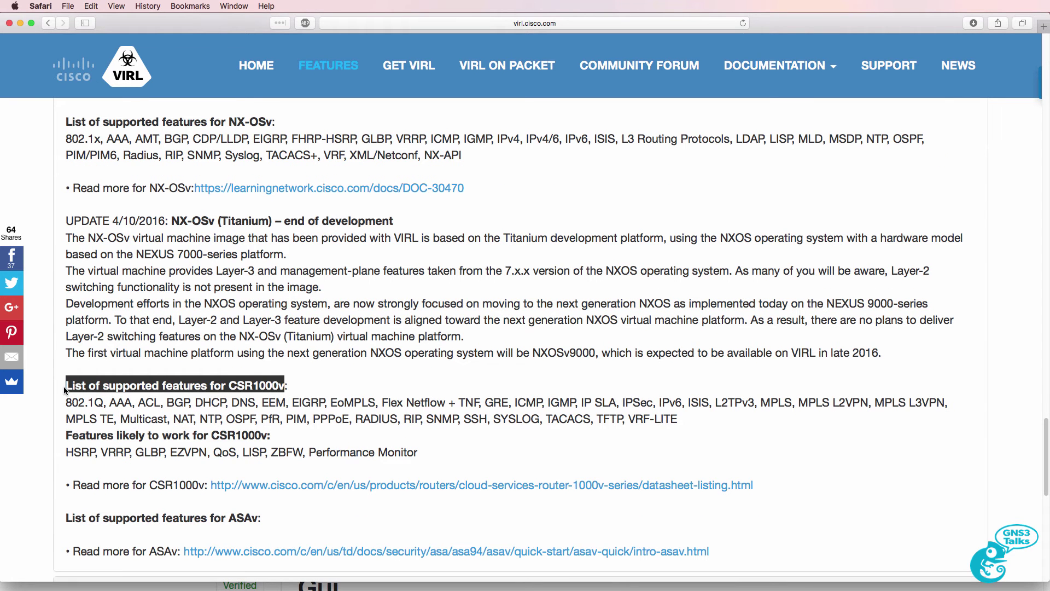
scroll(64, 387, "up", 5)
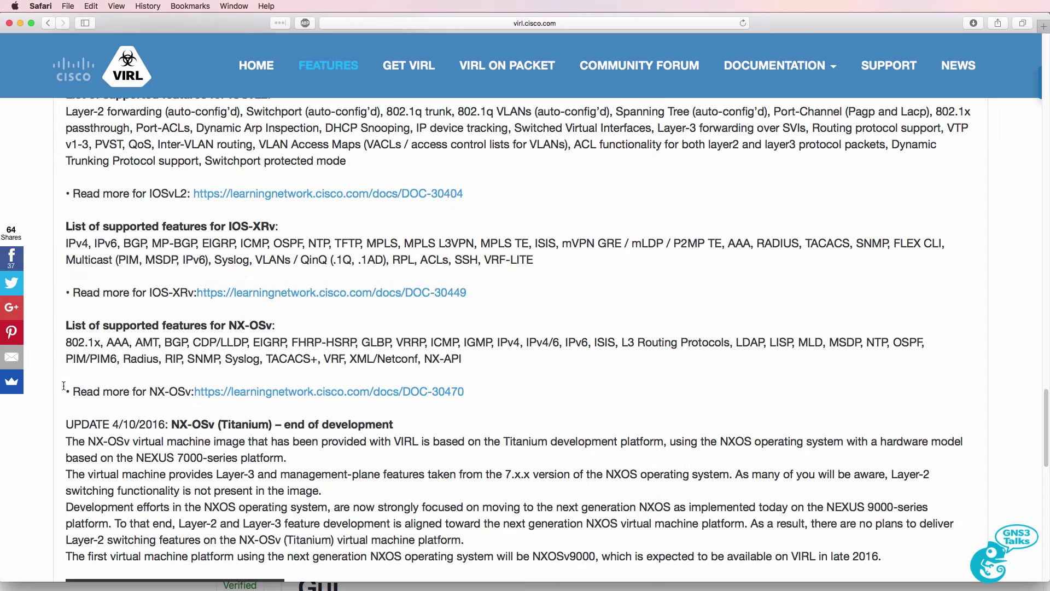
left_click_drag(284, 229, 65, 225)
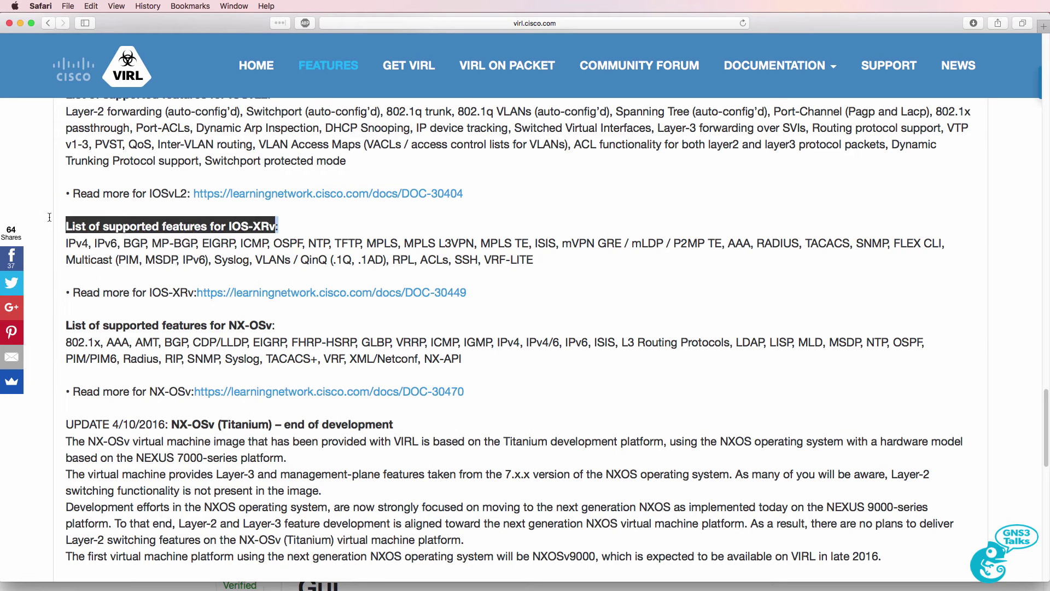
left_click_drag(278, 327, 64, 326)
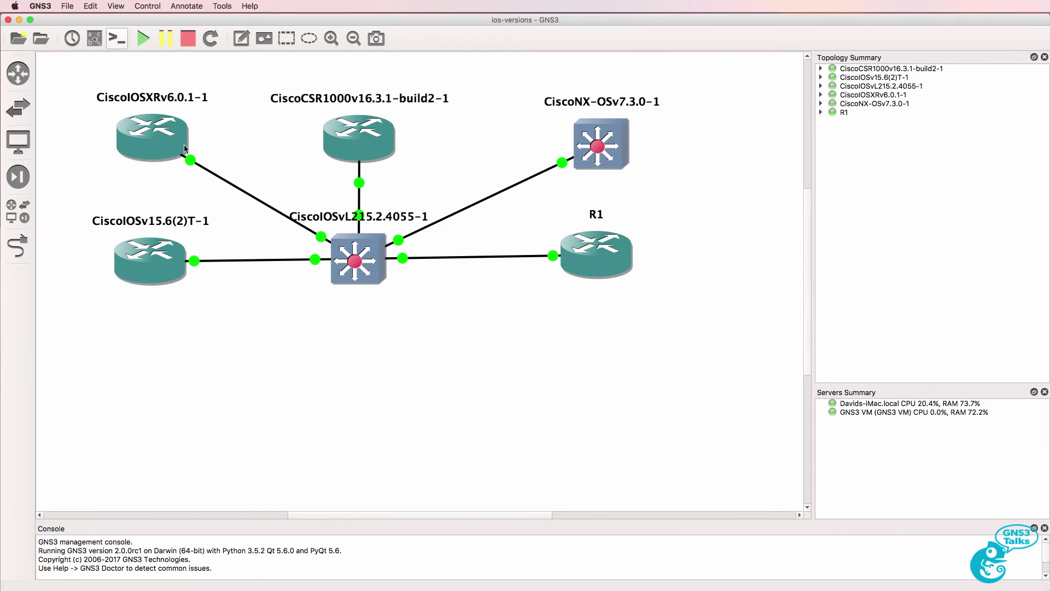
- Open the CiscoIOSXRv6.0.1-1 console and log in with the router's username and password
right_click(172, 136)
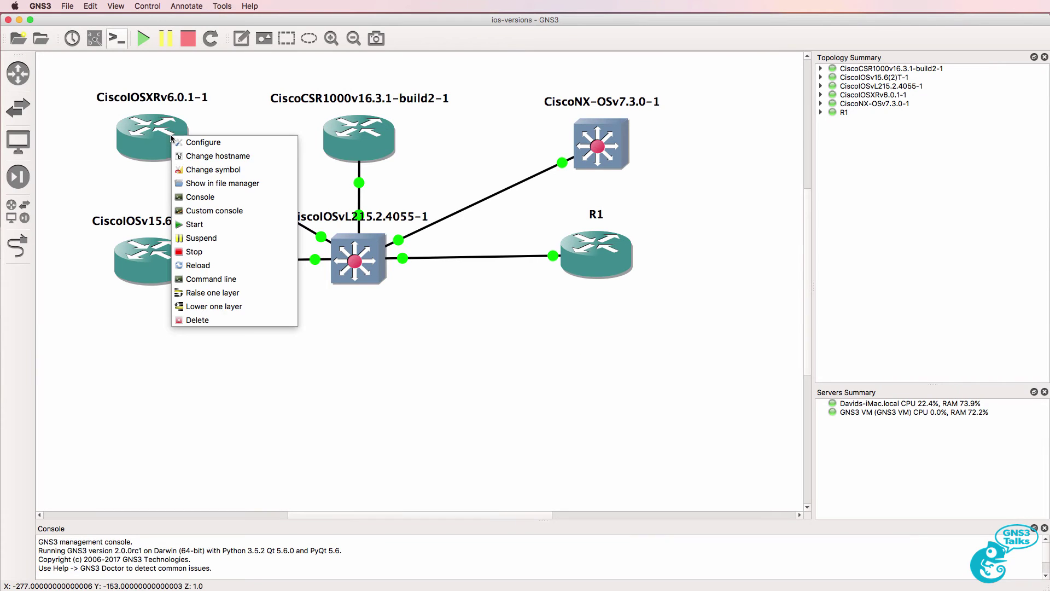
left_click(208, 197)
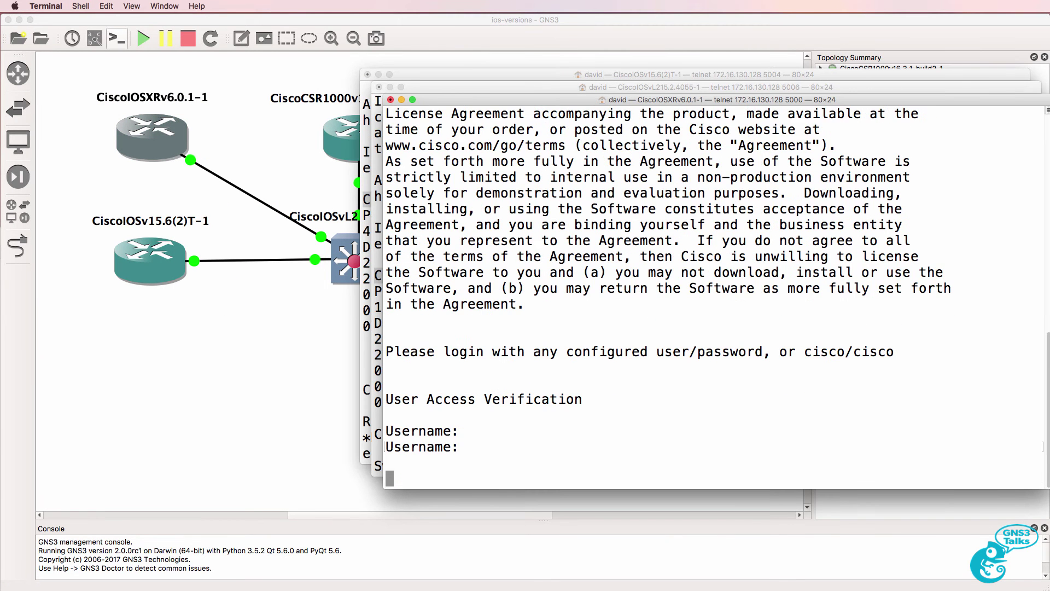
type("cisco")
key("Return")
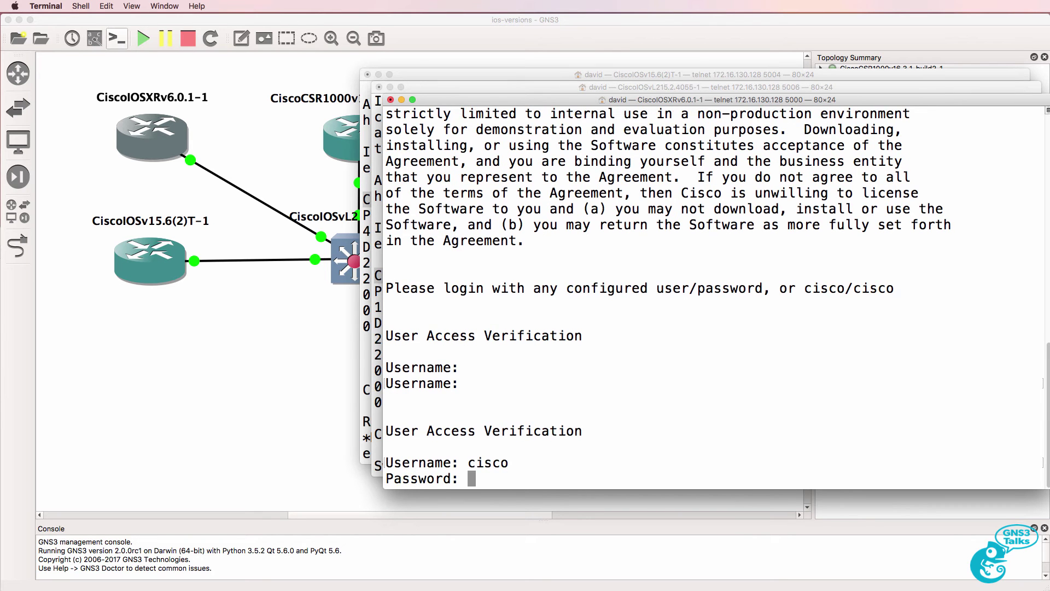
type("cisco")
key("Return")
- Display the XRv router's running configuration with sh running-config
type("sh runn")
key("Tab")
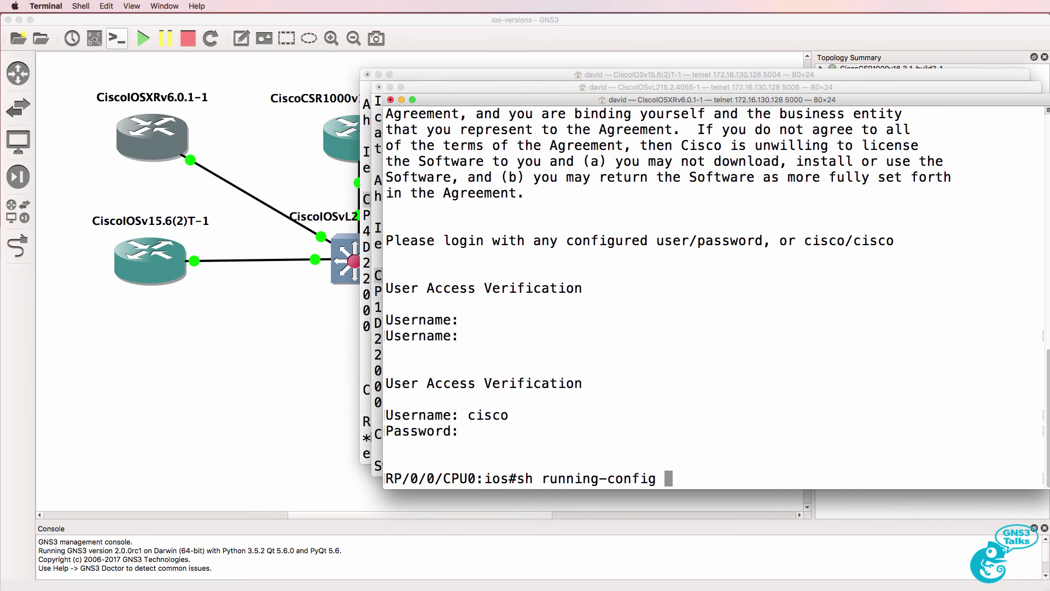
key("Return")
scroll(669, 162, "up", 2)
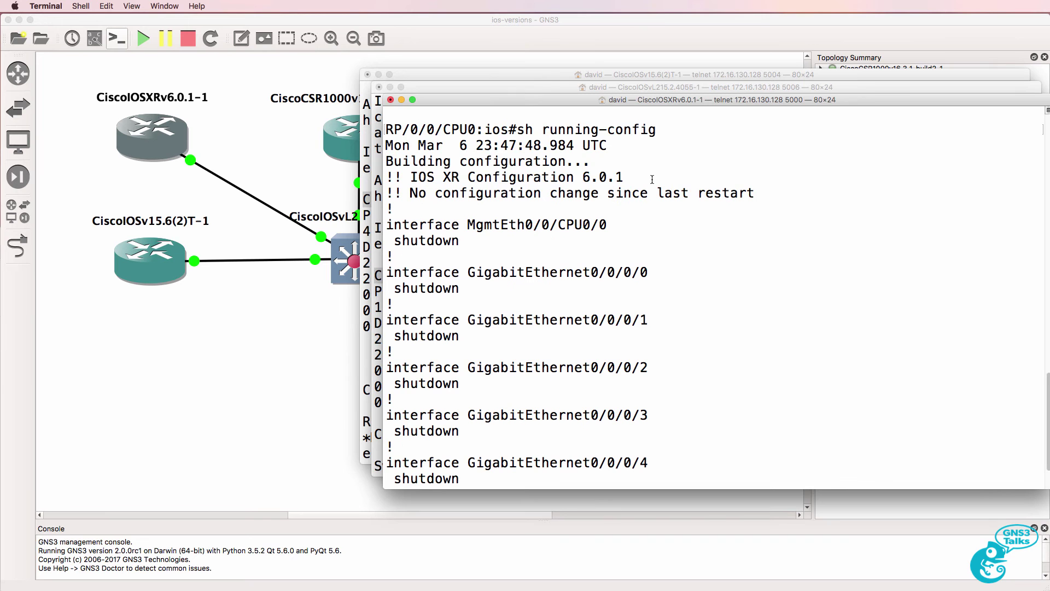
left_click_drag(625, 176, 318, 178)
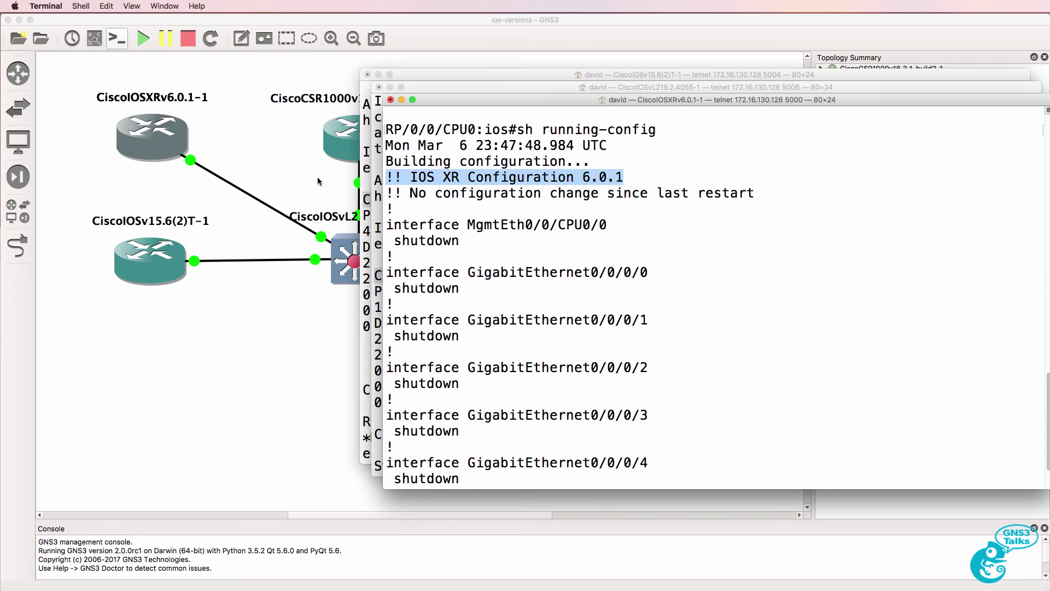
- Run show version and page through the IOS XR 6.0.1 package listings
type("qshow version")
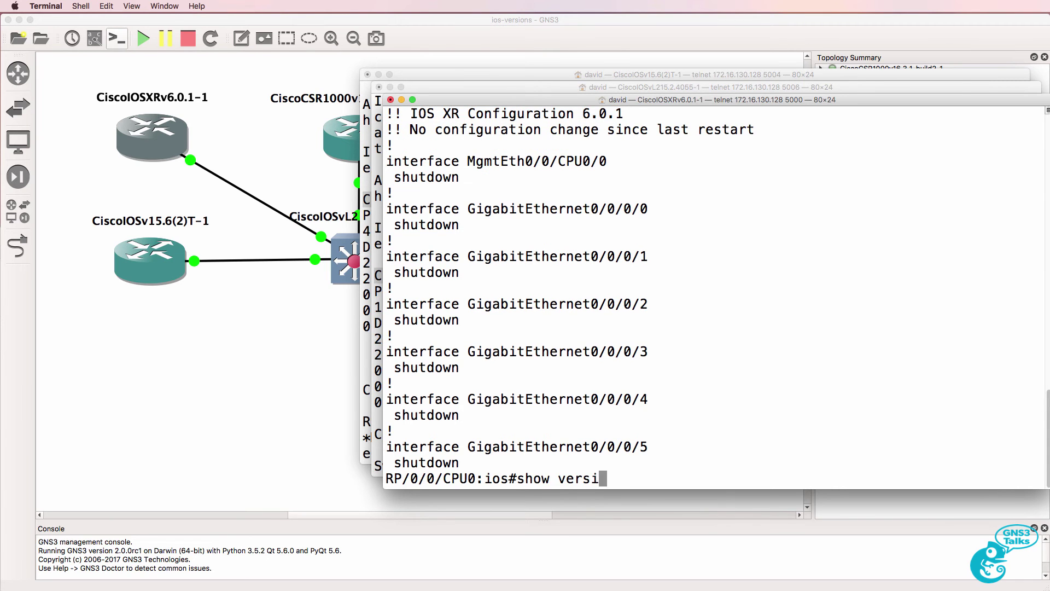
key("Return")
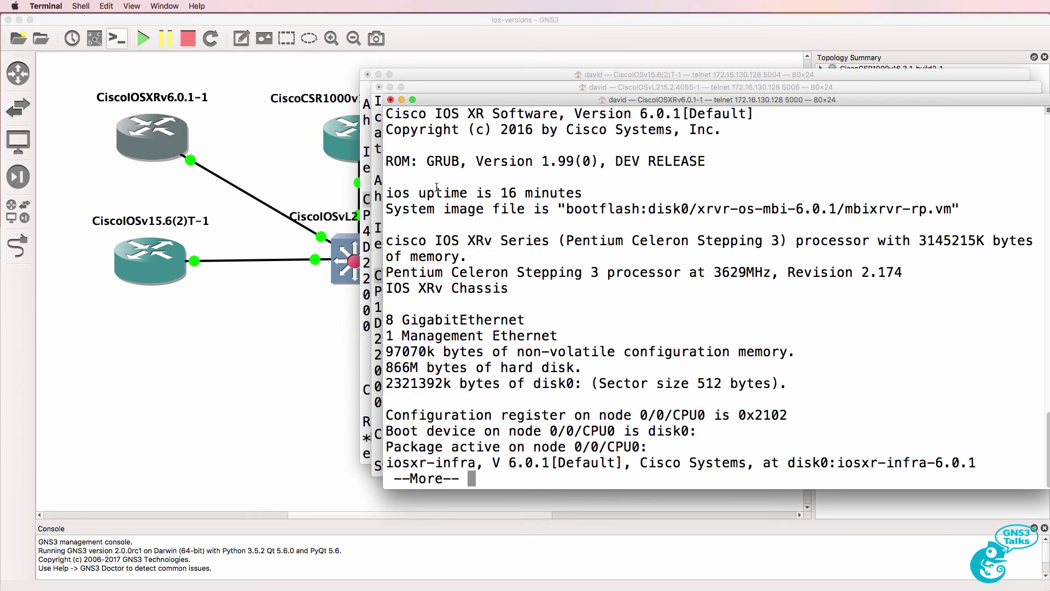
left_click_drag(566, 115, 386, 116)
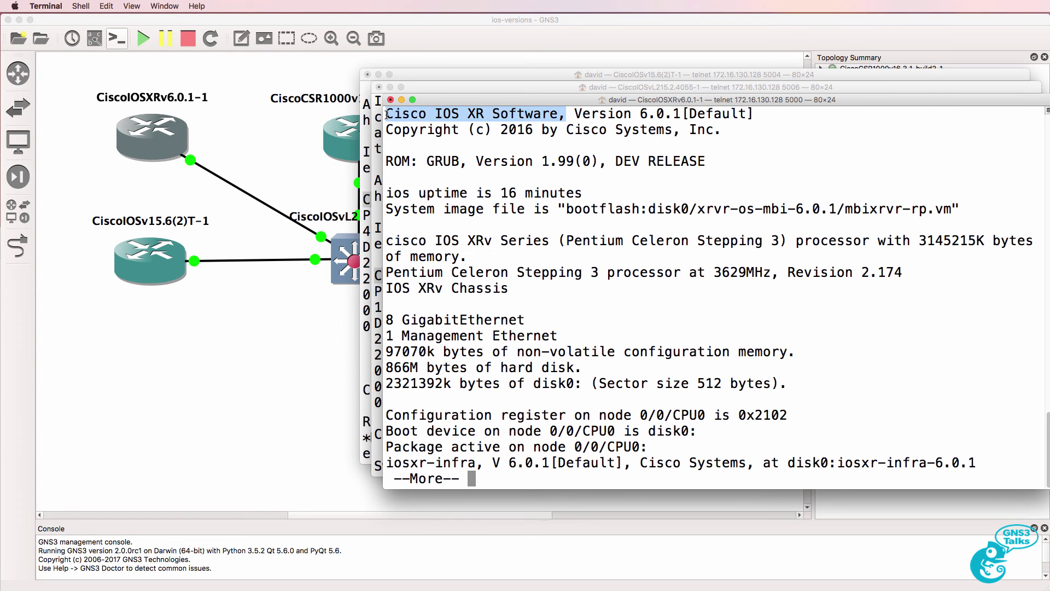
scroll(625, 161, "up", 3)
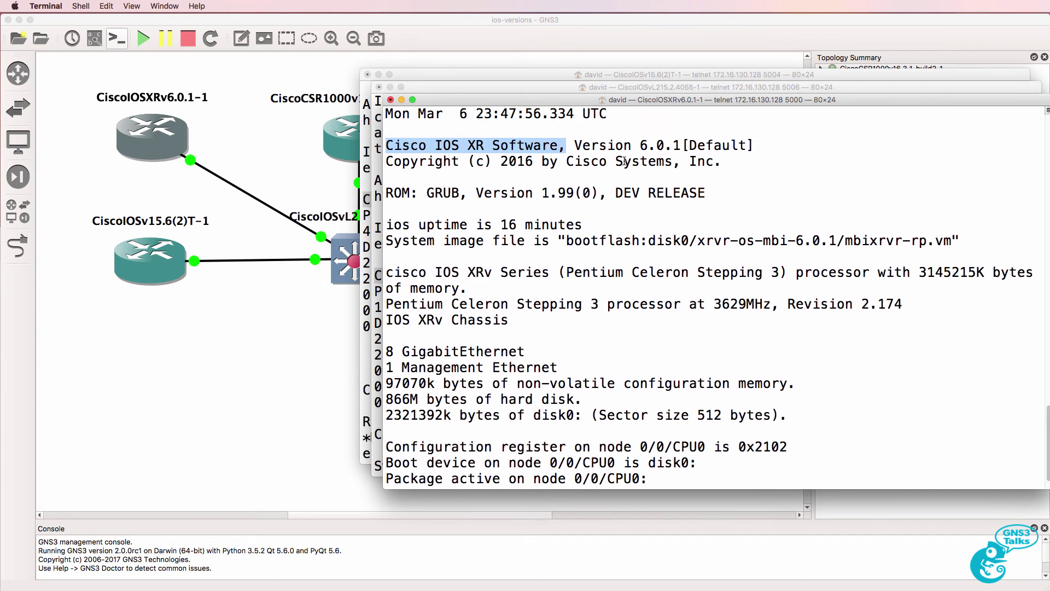
scroll(626, 161, "down", 2)
left_click_drag(542, 256, 370, 253)
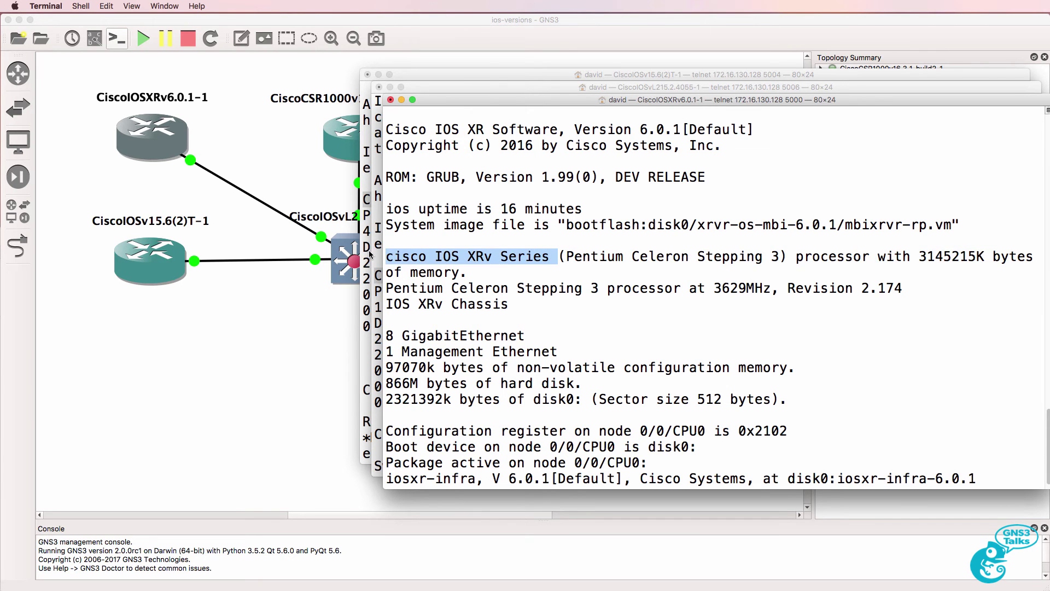
scroll(544, 342, "down", 1)
key("space")
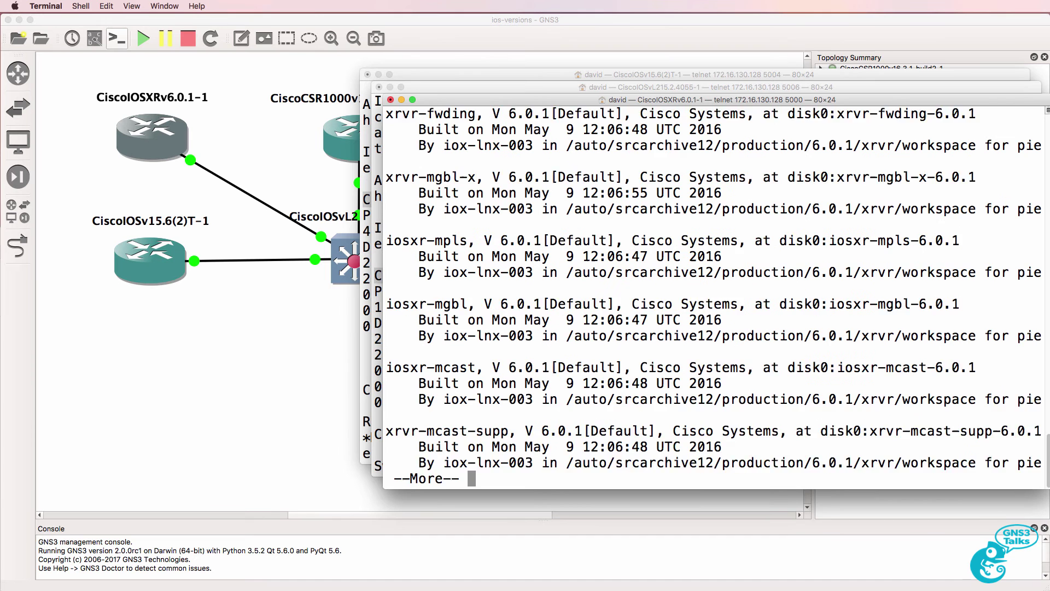
key("space")
scroll(543, 343, "up", 15)
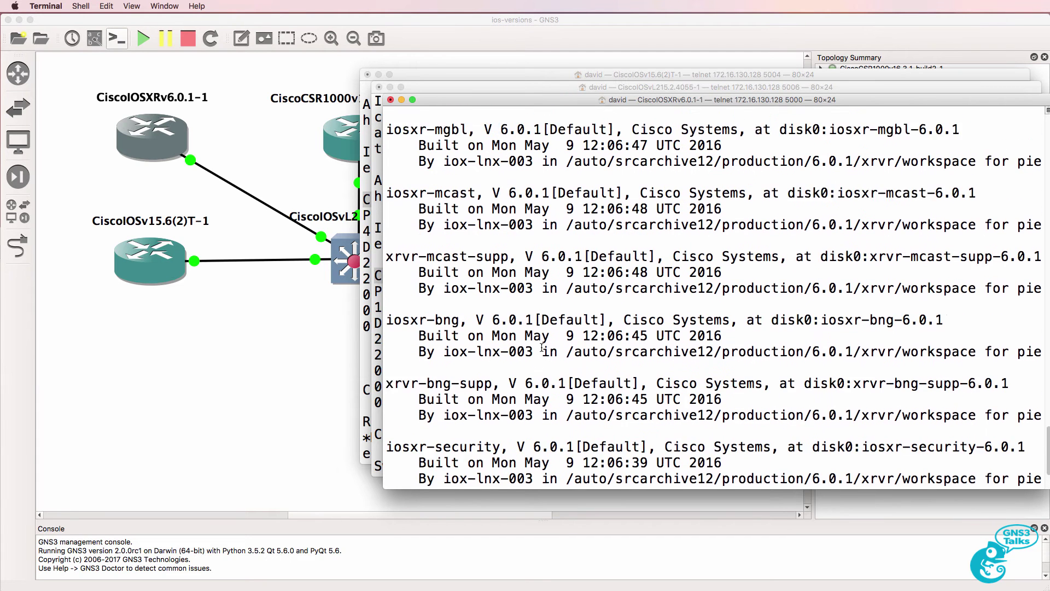
- Assign interface Loopback0 the IPv4 address 1.1.1.1/32 in configuration mode
type("conf t")
key("Return")
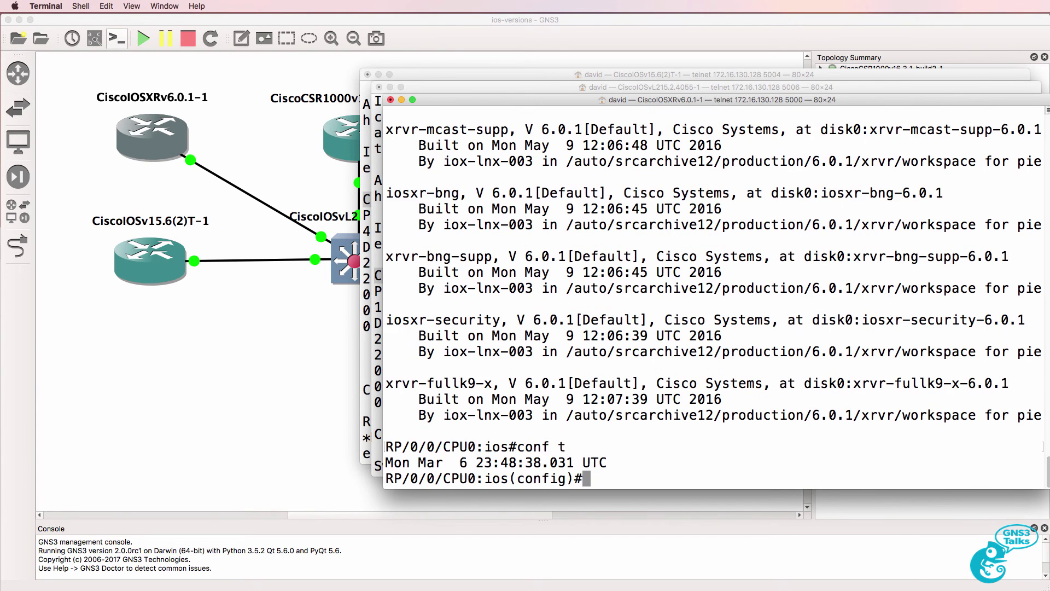
type("int loop 0")
key("Return")
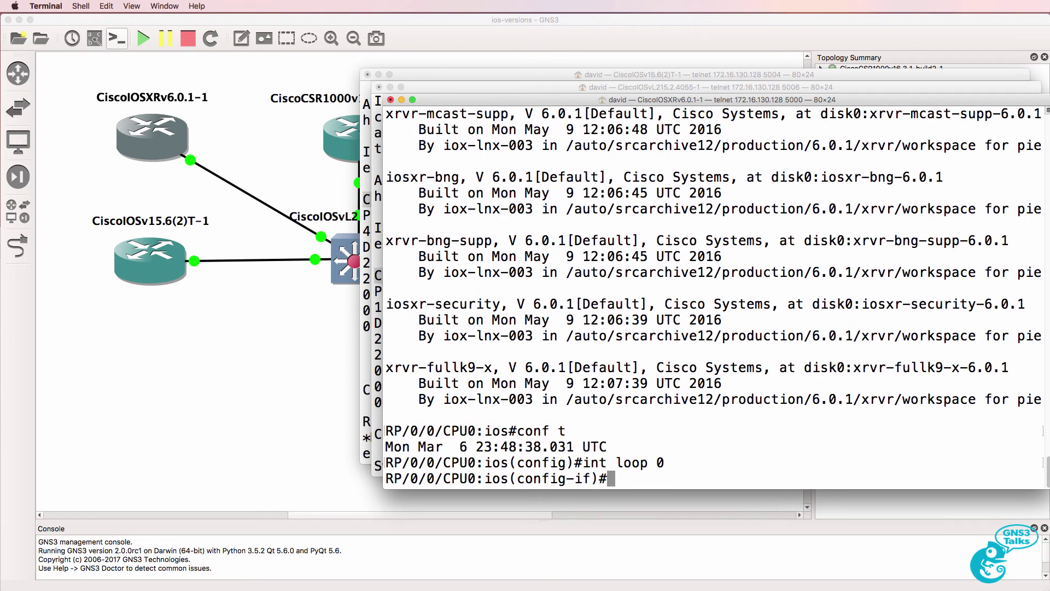
type("ip addre")
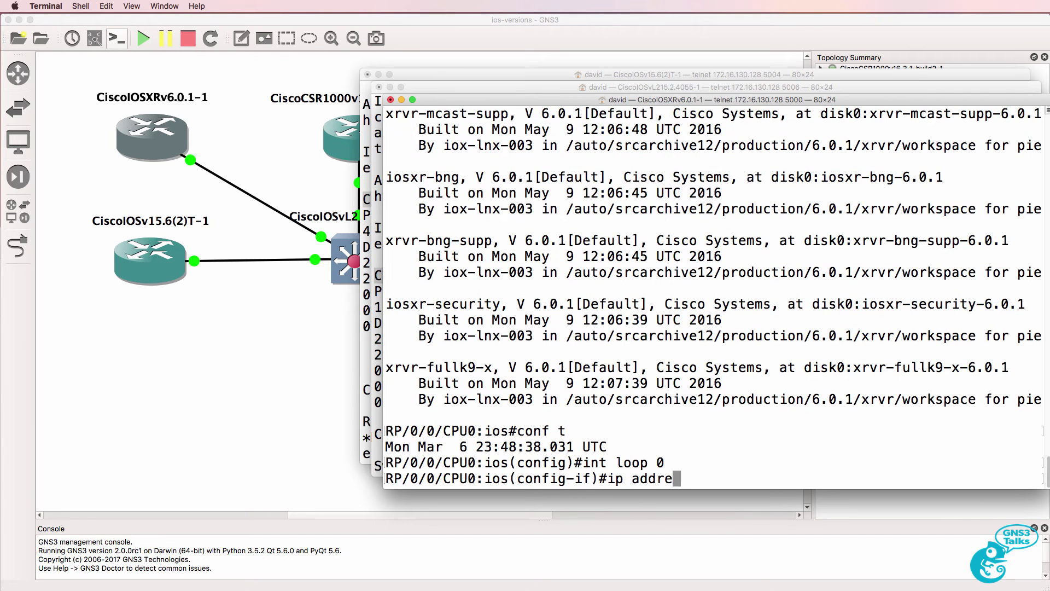
key("BackSpace")
key("BackSpace")
key("BackSpace")
key("BackSpace")
key("BackSpace")
key("BackSpace")
type("v4 address 1.1.1.1")
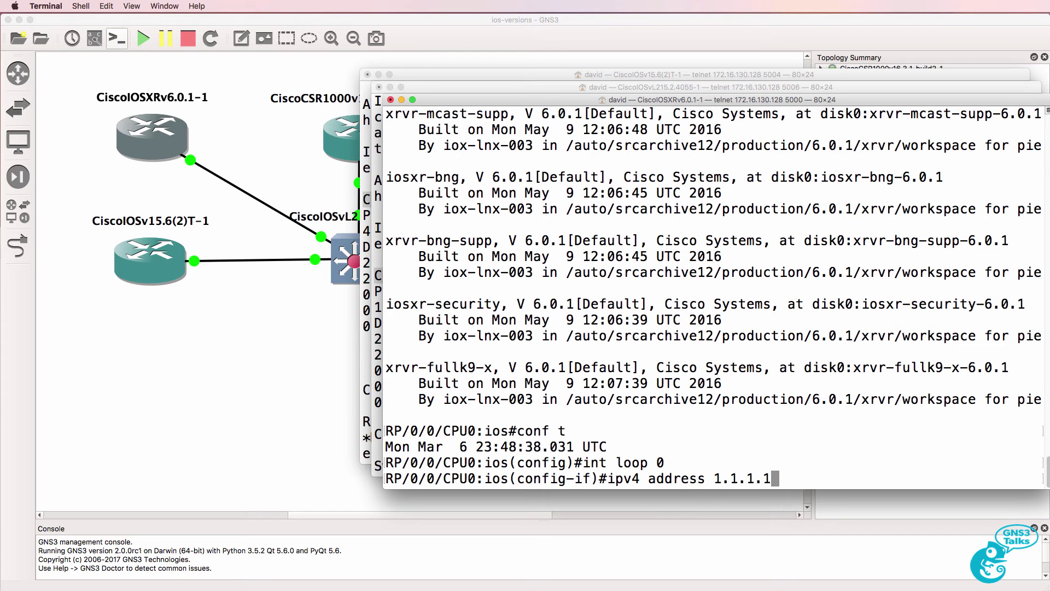
type(" 255.255")
key("BackSpace")
key("BackSpace")
key("BackSpace")
key("BackSpace")
key("BackSpace")
key("BackSpace")
key("BackSpace")
type("3")
key("BackSpace")
key("BackSpace")
type("/32")
key("Return")
- Commit the change and confirm the Loopback0 address in the running configuration
type("end")
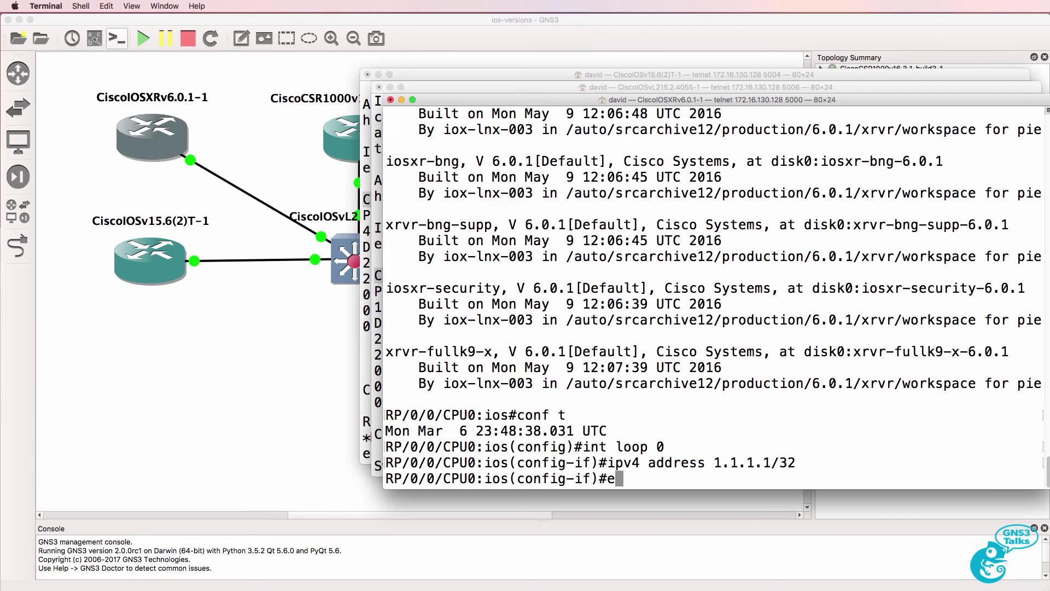
key("Return")
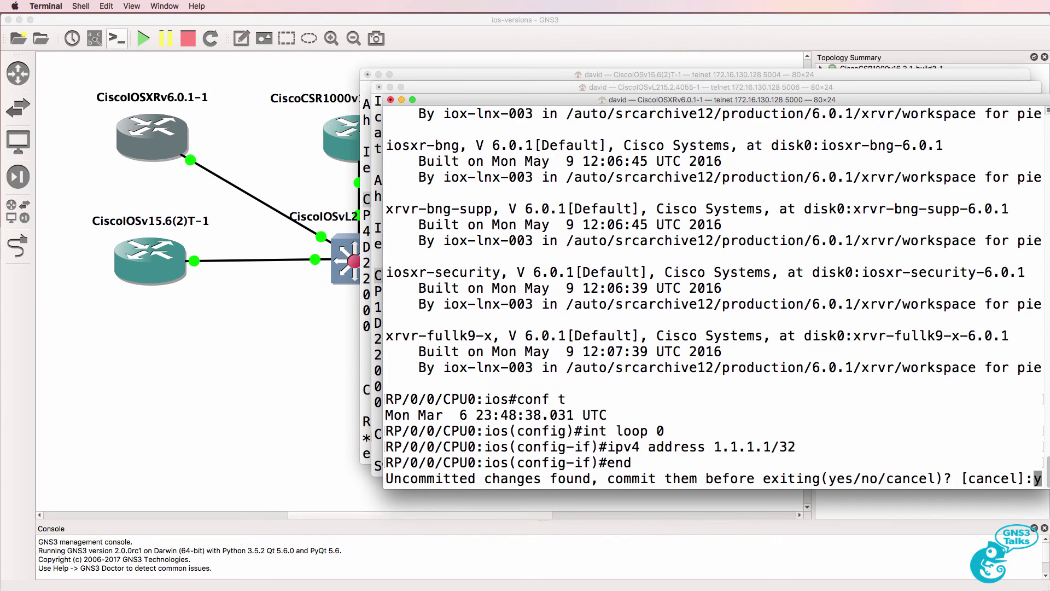
type("y")
key("Return")
type("sh run")
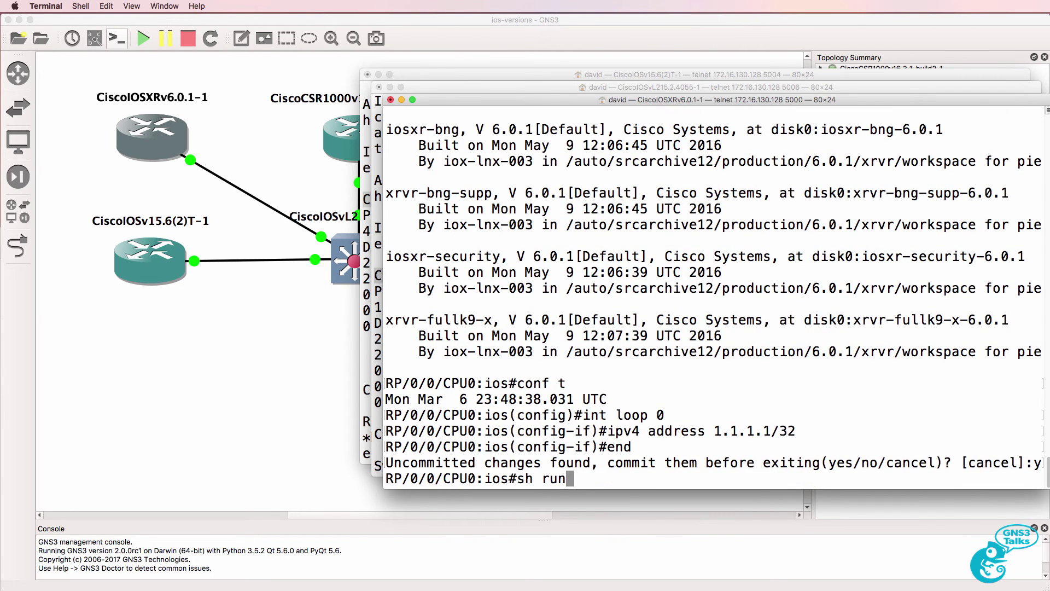
key("Return")
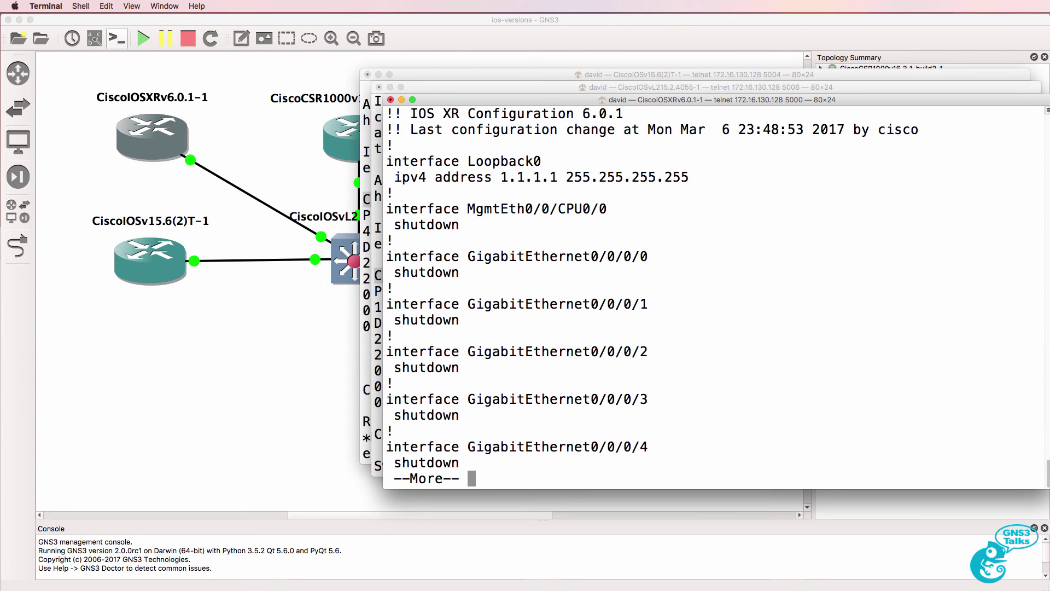
left_click_drag(691, 176, 387, 158)
key("super+Tab")
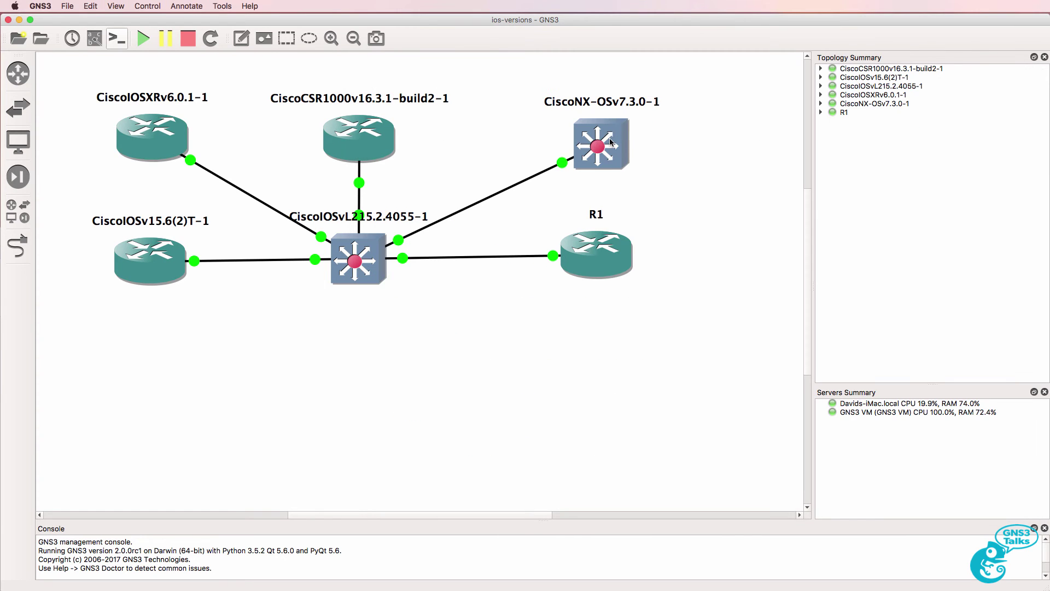
- Open the CiscoNX-OSv7.3.0-1 switch console and log in as admin
right_click(611, 142)
left_click(635, 205)
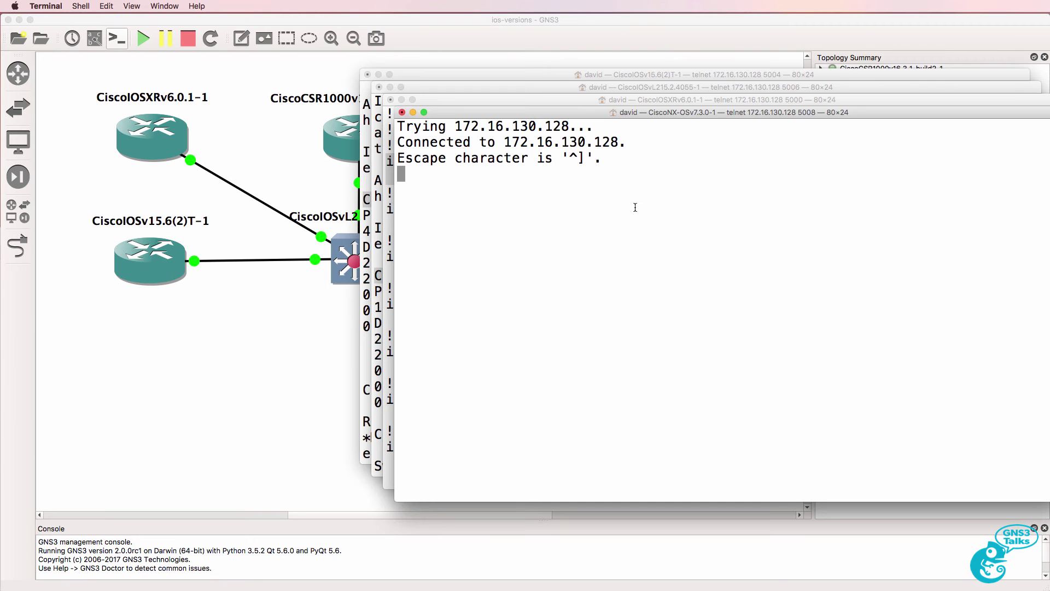
key("Return")
type("admin")
key("Return")
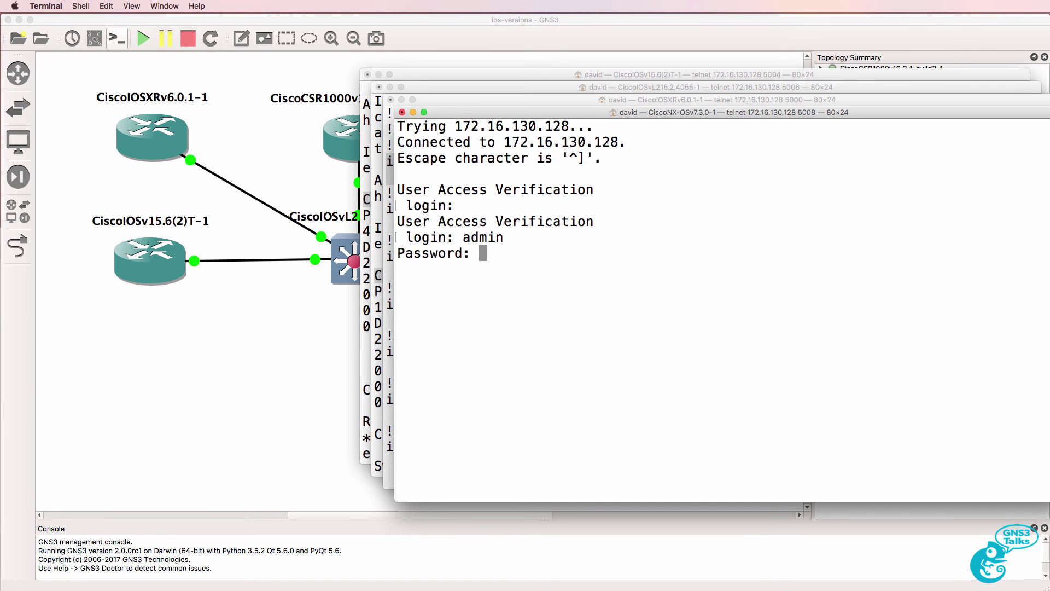
key("Return")
- Run show version, checking NX-OS 7.3(0)D1(1) and the chassis hardware details
type("sh version")
key("Return")
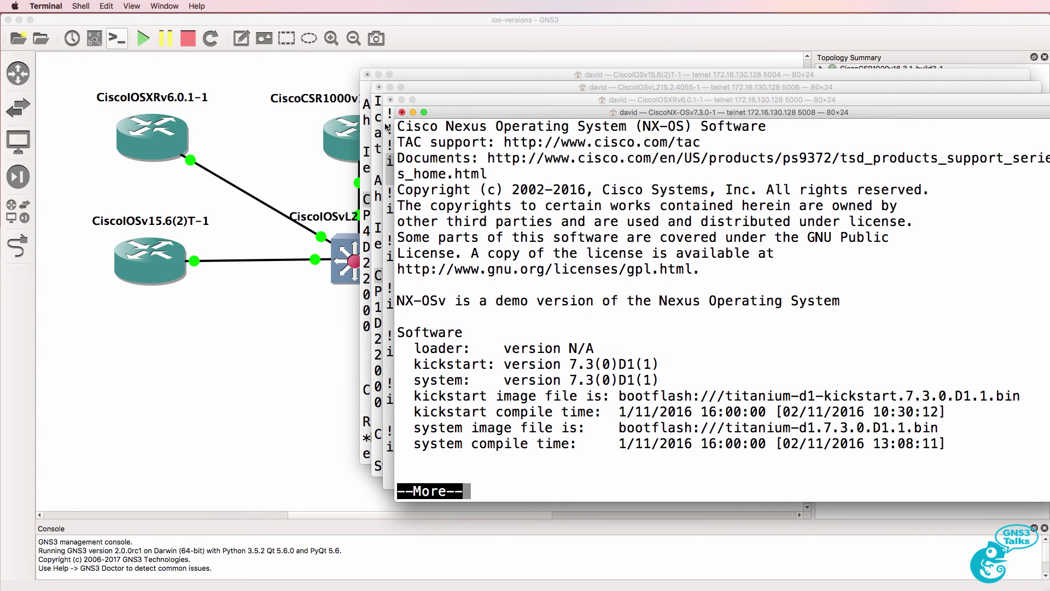
left_click_drag(399, 125, 802, 126)
key("space")
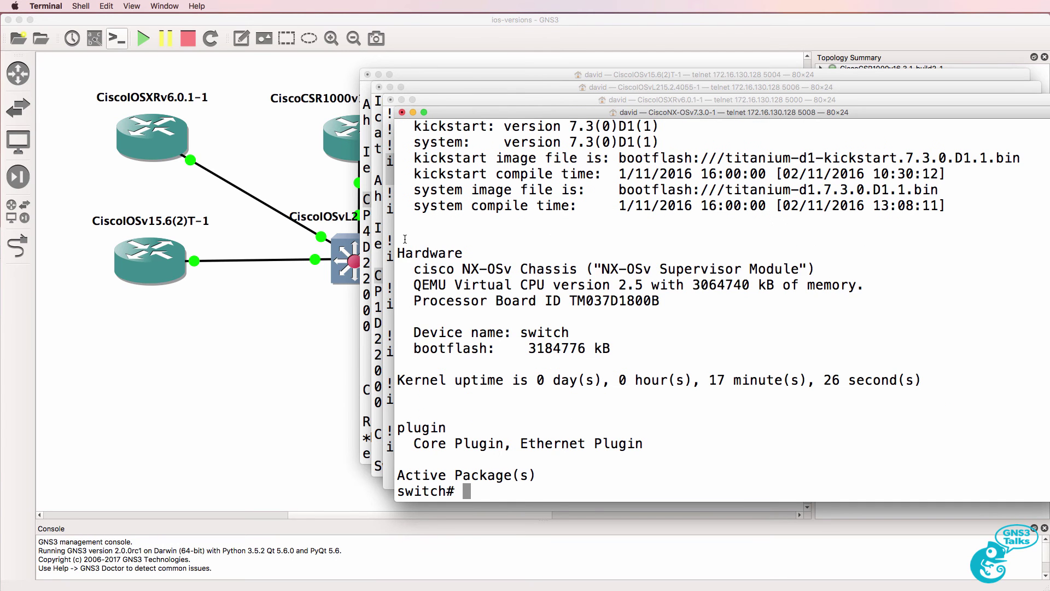
left_click_drag(405, 239, 694, 361)
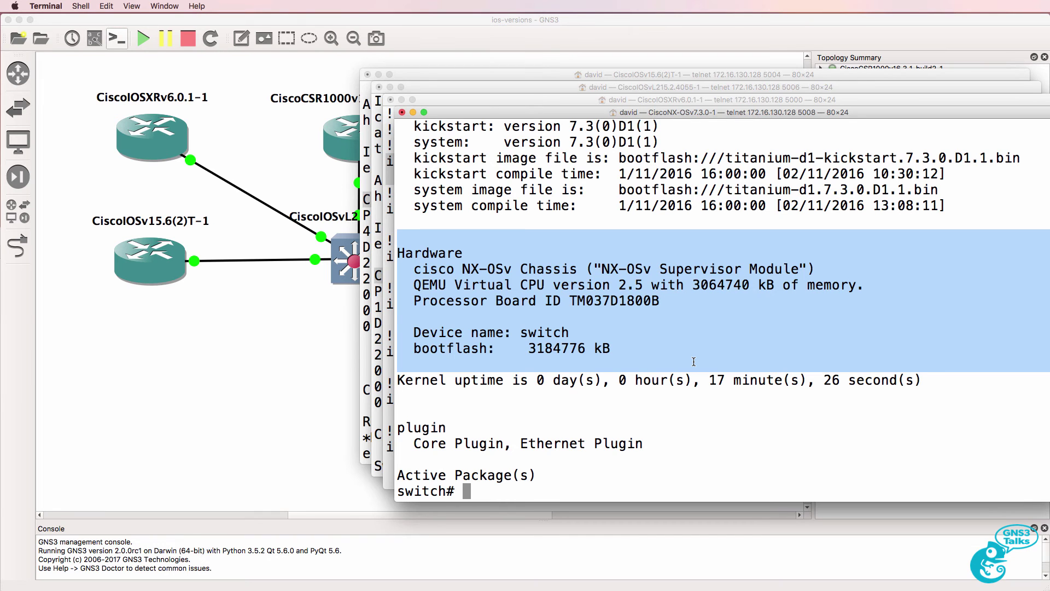
- Open R1's console and run show version, confirming a Cisco 3725 with IOS 12.4(15)T14
left_click(192, 346)
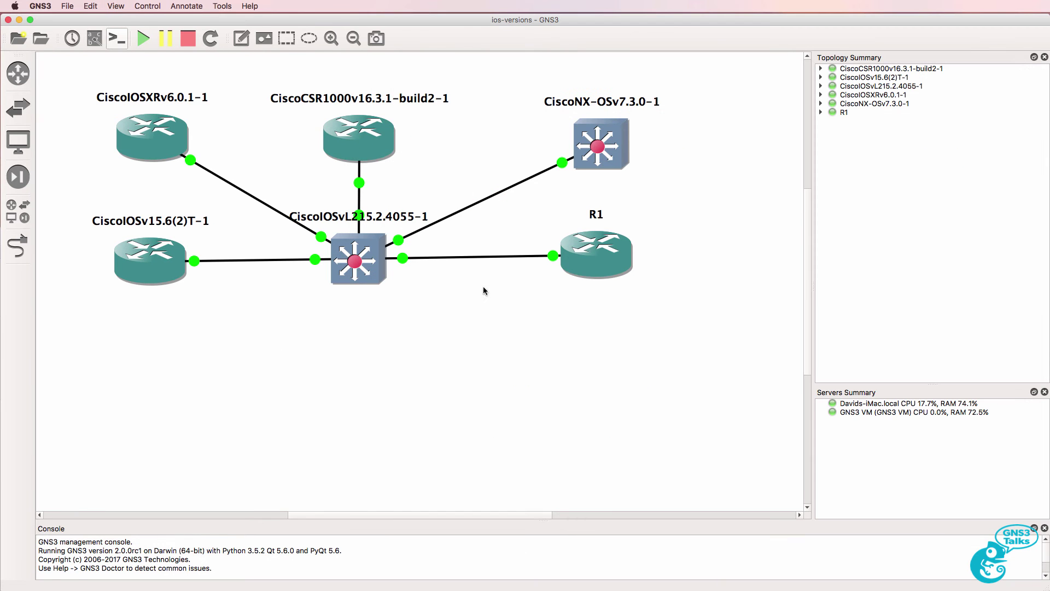
right_click(603, 259)
left_click(653, 318)
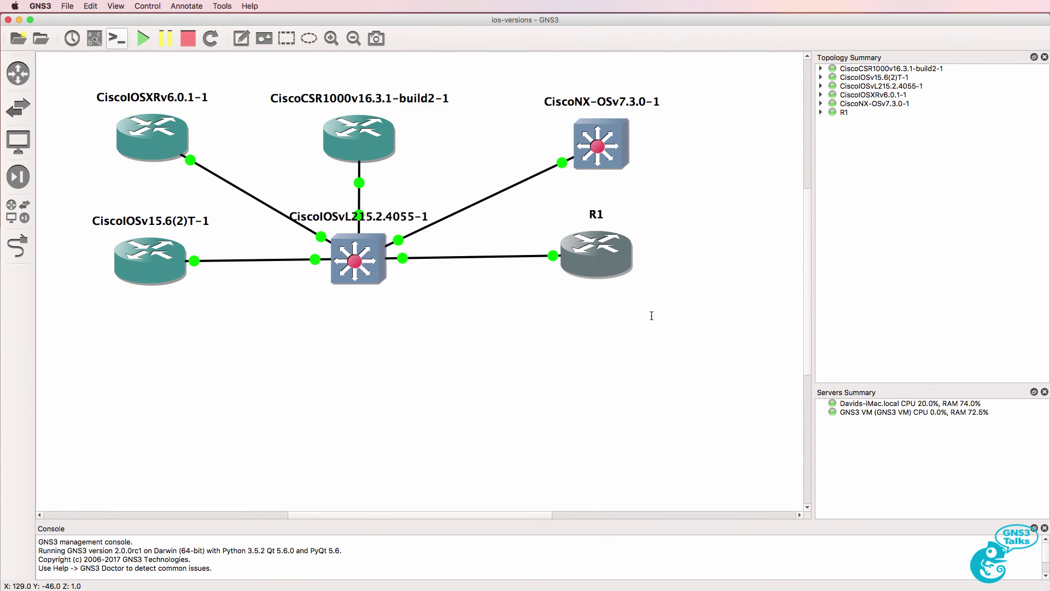
key("Return")
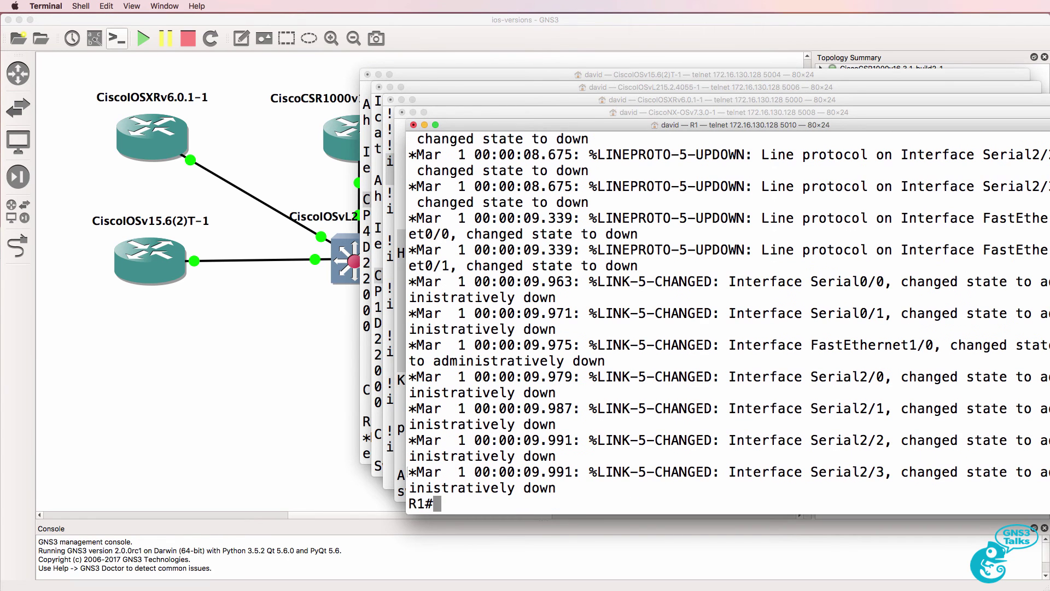
type("sh version")
key("Return")
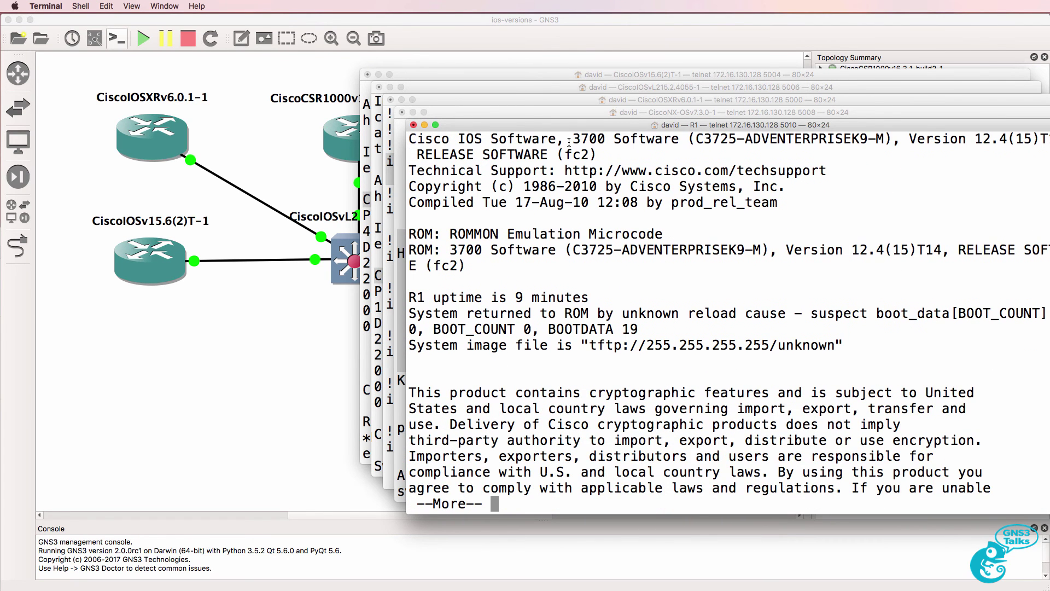
left_click_drag(569, 142, 924, 139)
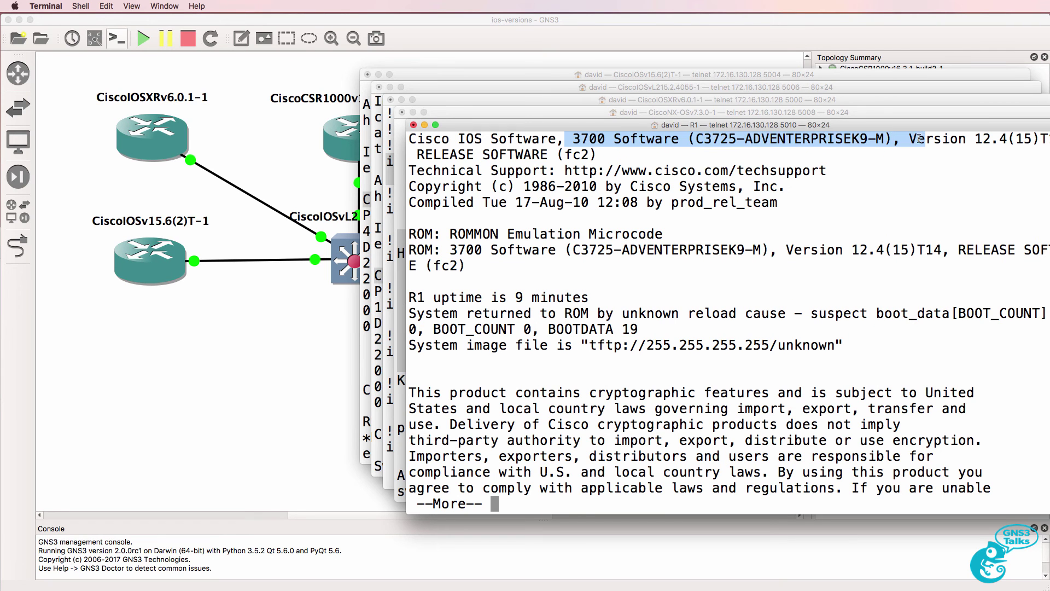
left_click_drag(623, 129, 589, 130)
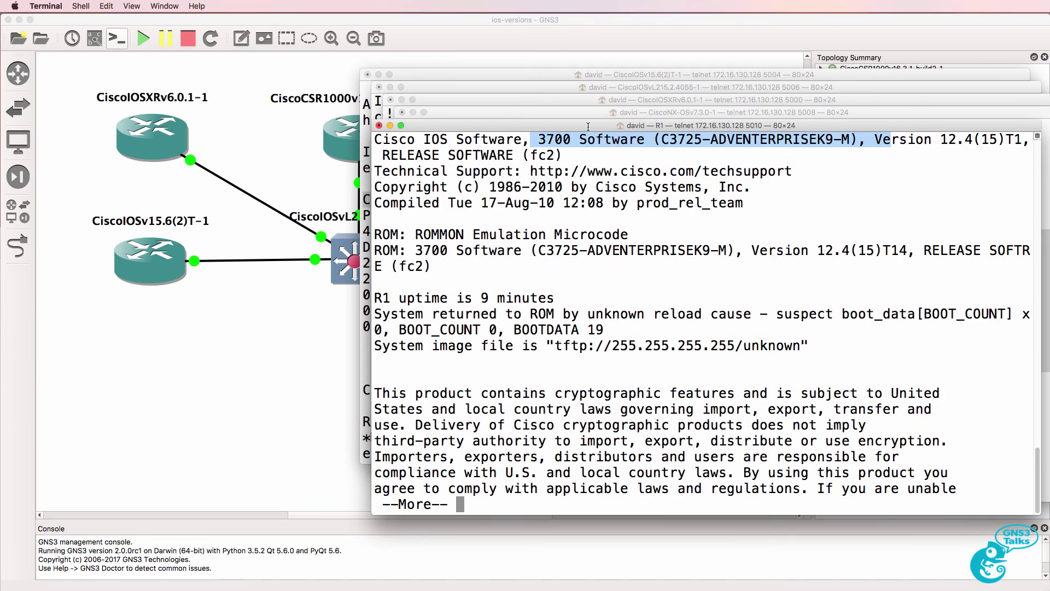
key("space")
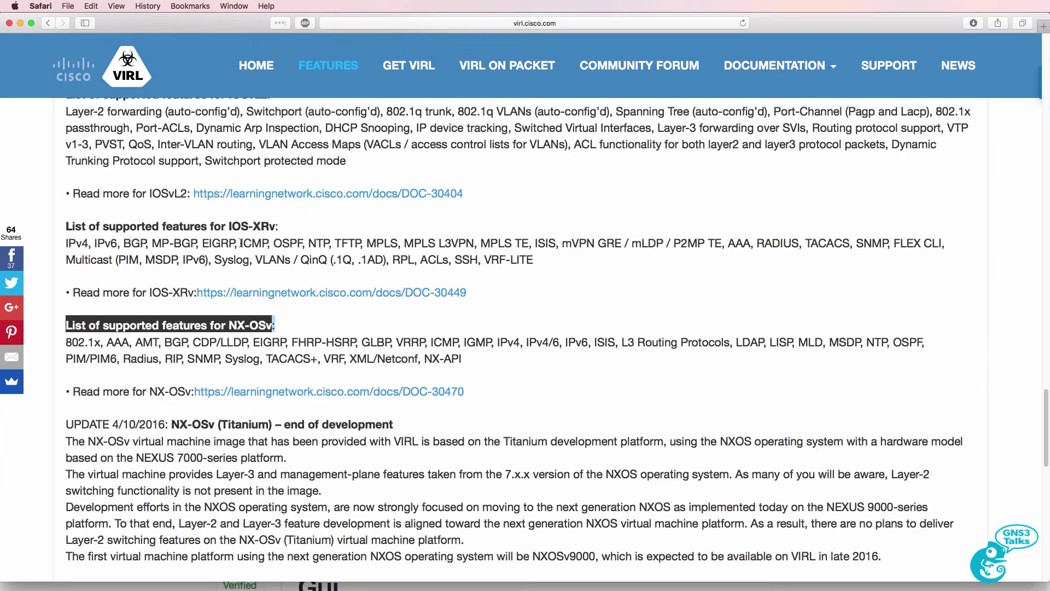
- Review the NX-OSv feature text on the VIRL Features page
scroll(241, 242, "up", 1)
left_click_drag(292, 241, 225, 236)
left_click_drag(283, 338, 217, 334)
scroll(226, 333, "down", 1)
scroll(225, 333, "up", 5)
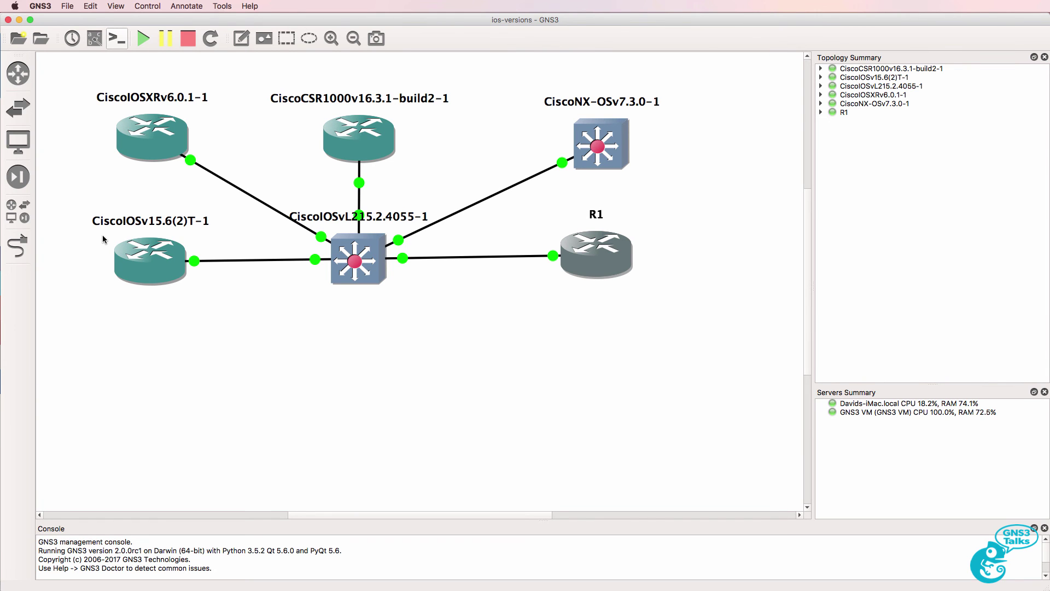
- Place an HP VSR1001 router (HPVSR10017.10.E0324-1) on the canvas below the central switch
left_click(18, 73)
left_click_drag(92, 181, 524, 374)
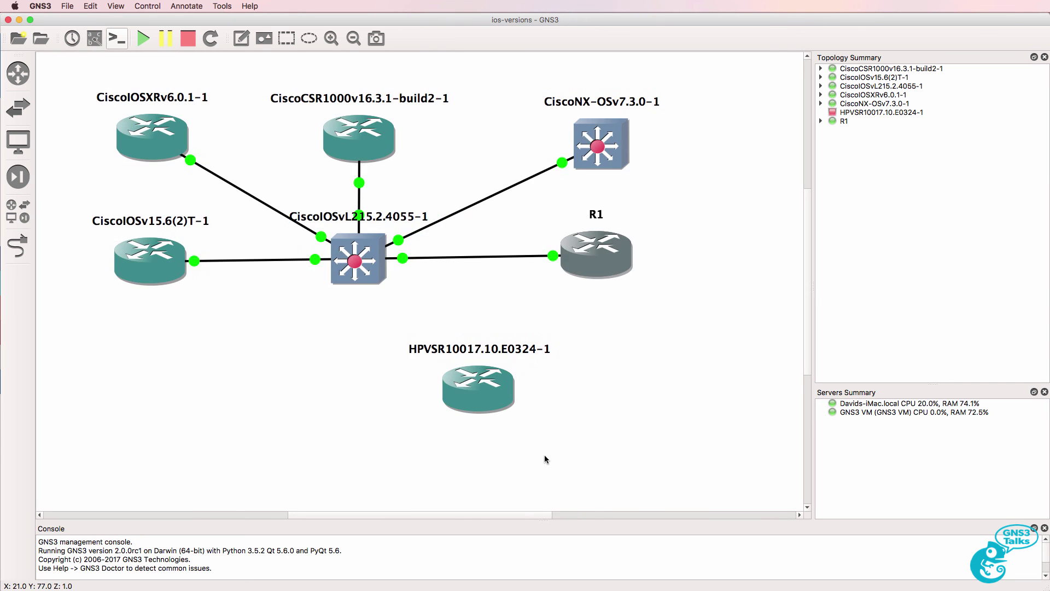
left_click_drag(503, 412, 392, 399)
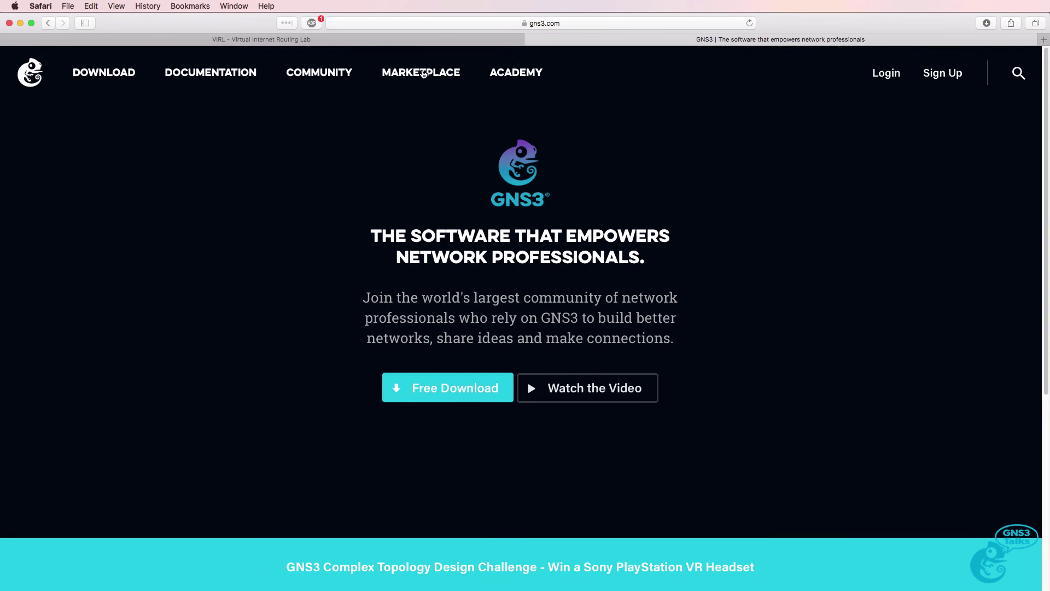
- Open the Marketplace Appliances list on gns3.com and browse down to HP VSR1001 and Cisco IOS XRv
left_click(421, 72)
left_click(142, 319)
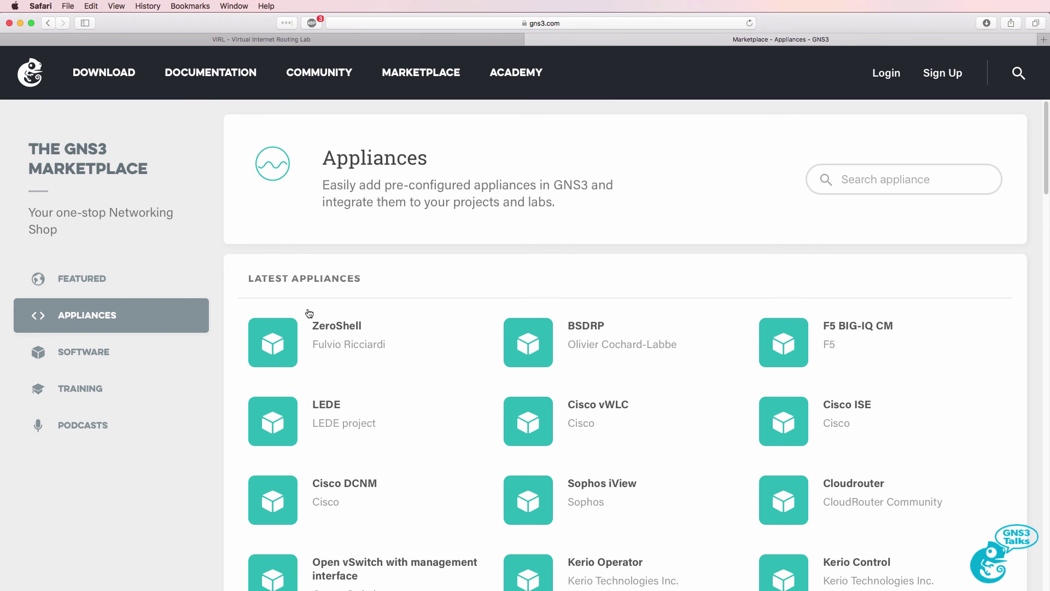
scroll(359, 311, "down", 1)
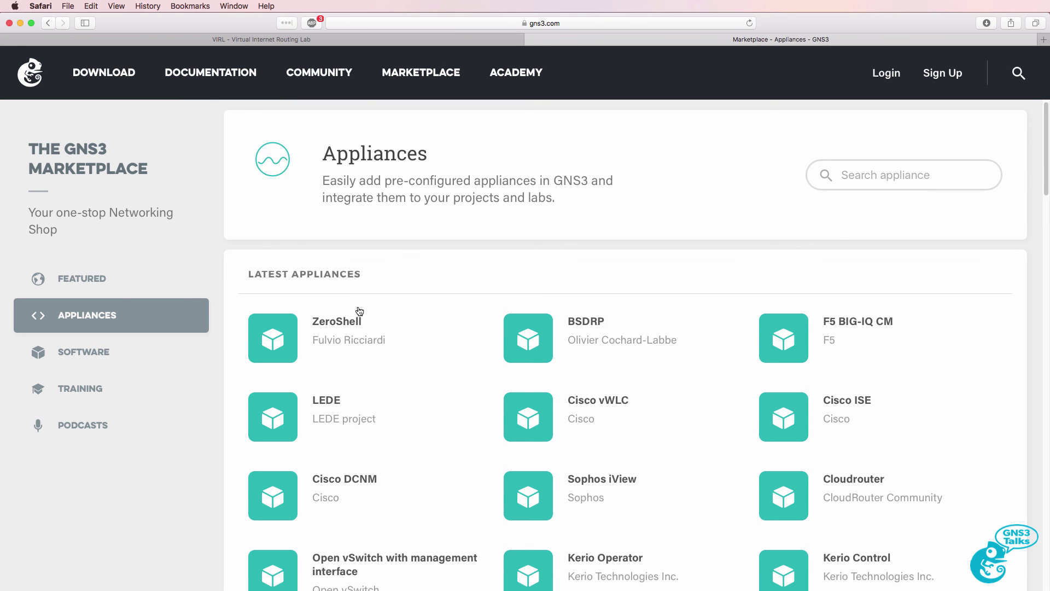
scroll(359, 310, "down", 5)
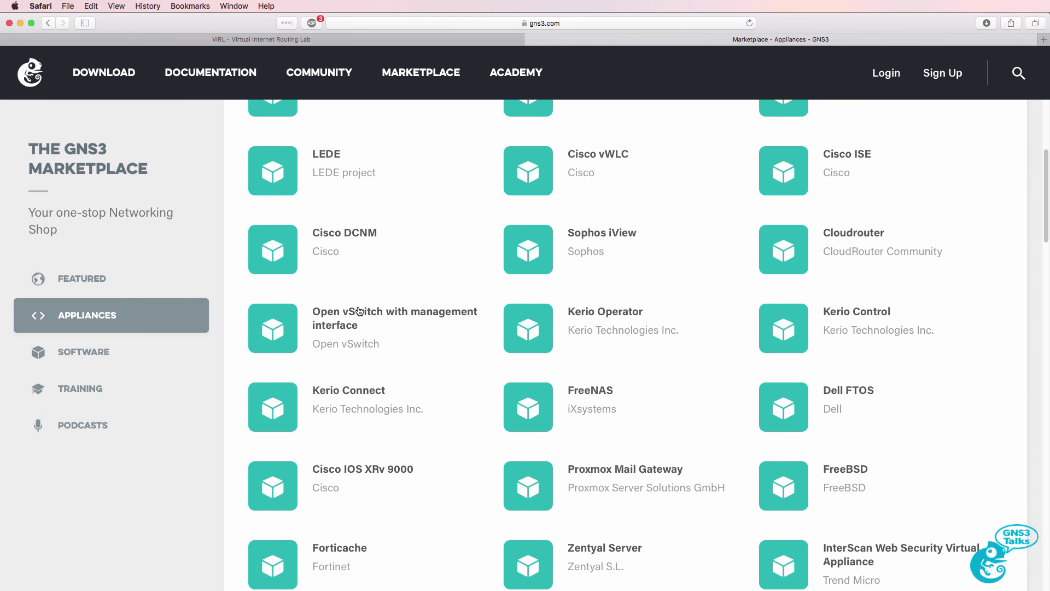
scroll(360, 311, "down", 10)
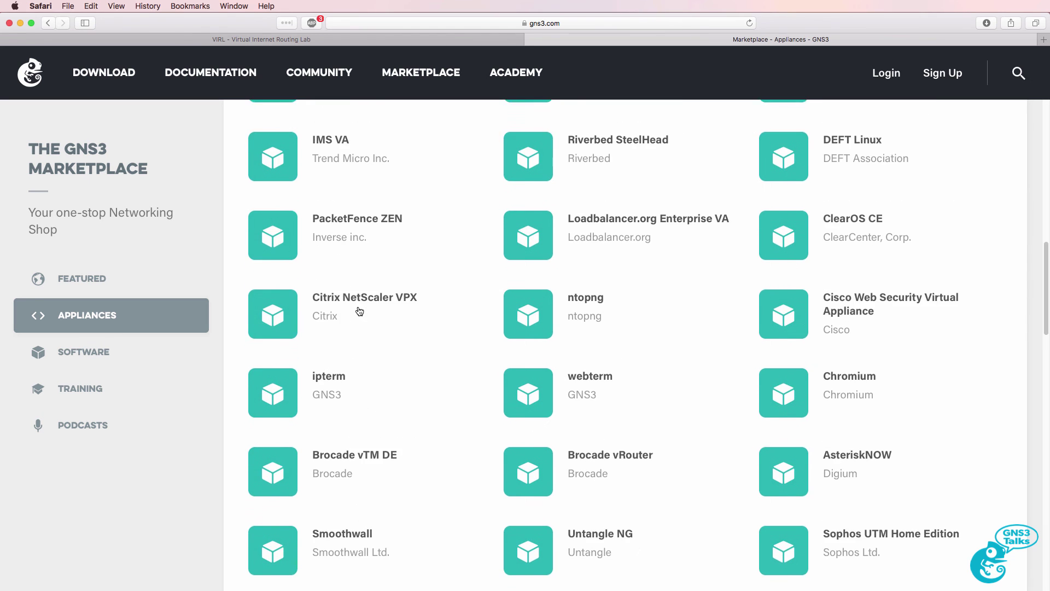
scroll(360, 310, "down", 9)
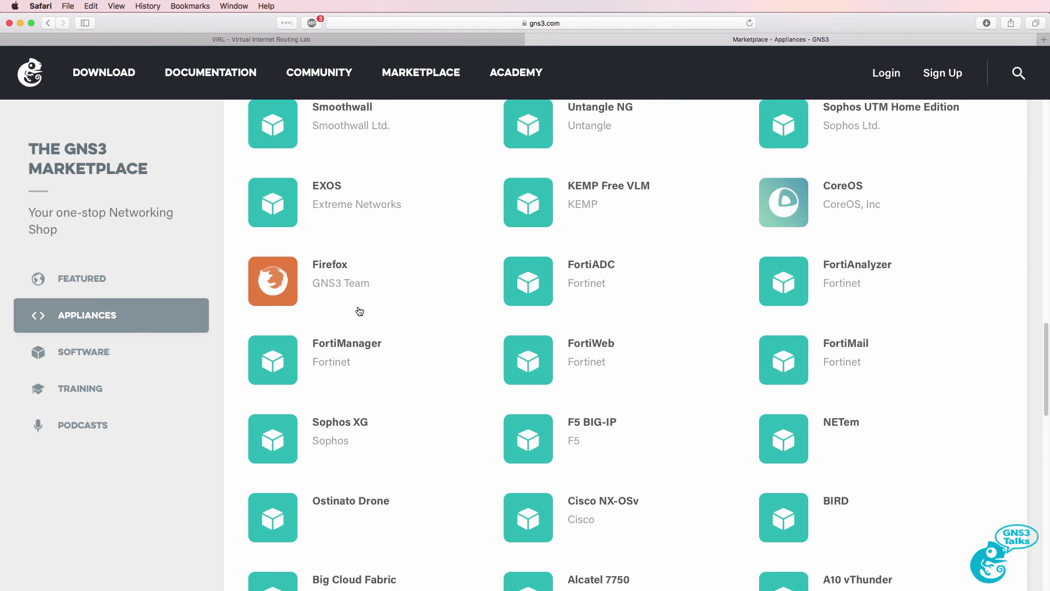
scroll(359, 311, "down", 6)
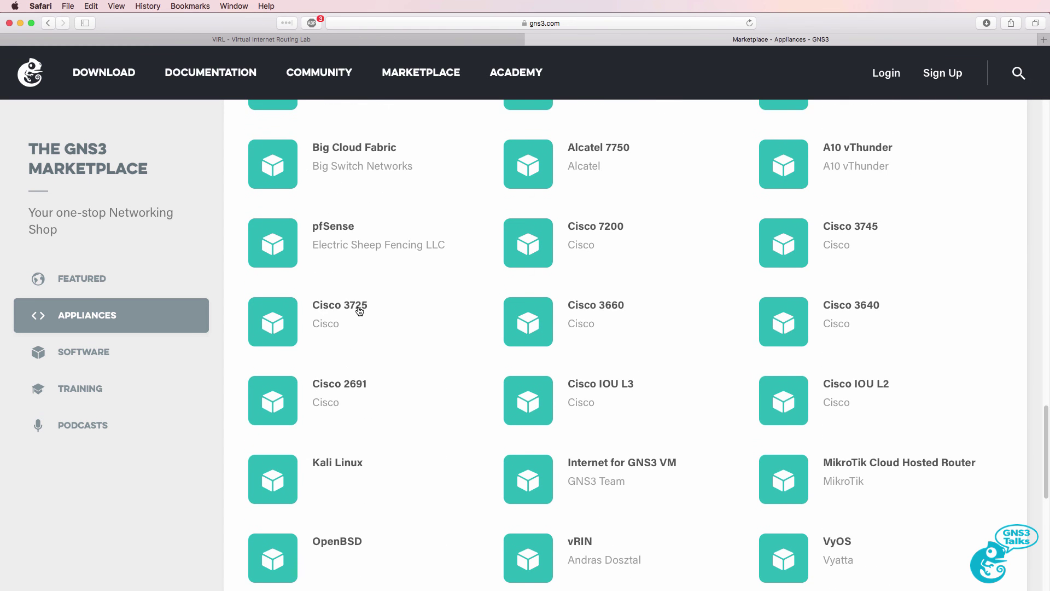
scroll(359, 311, "down", 4)
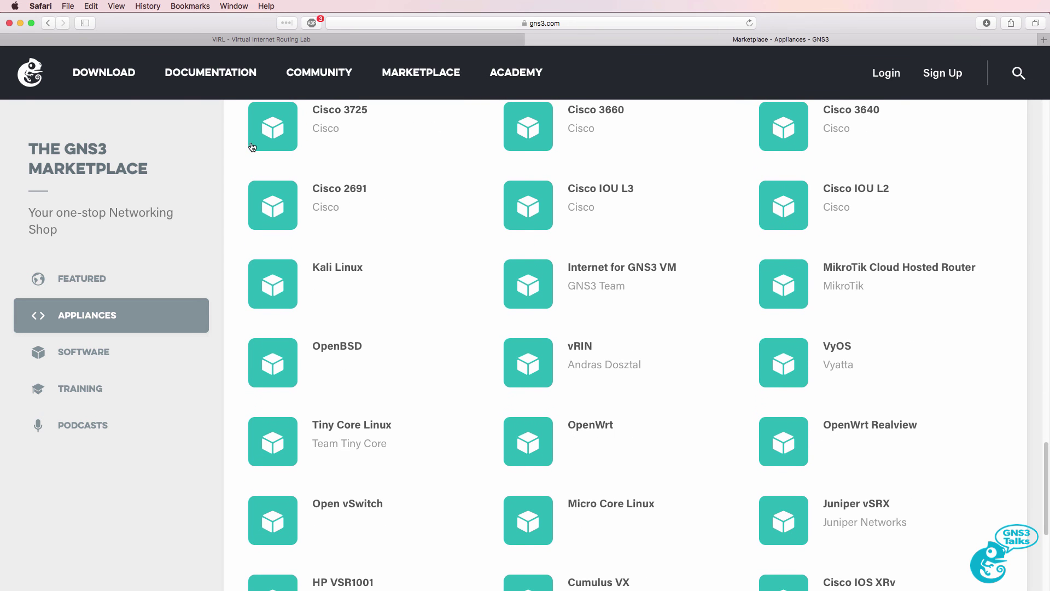